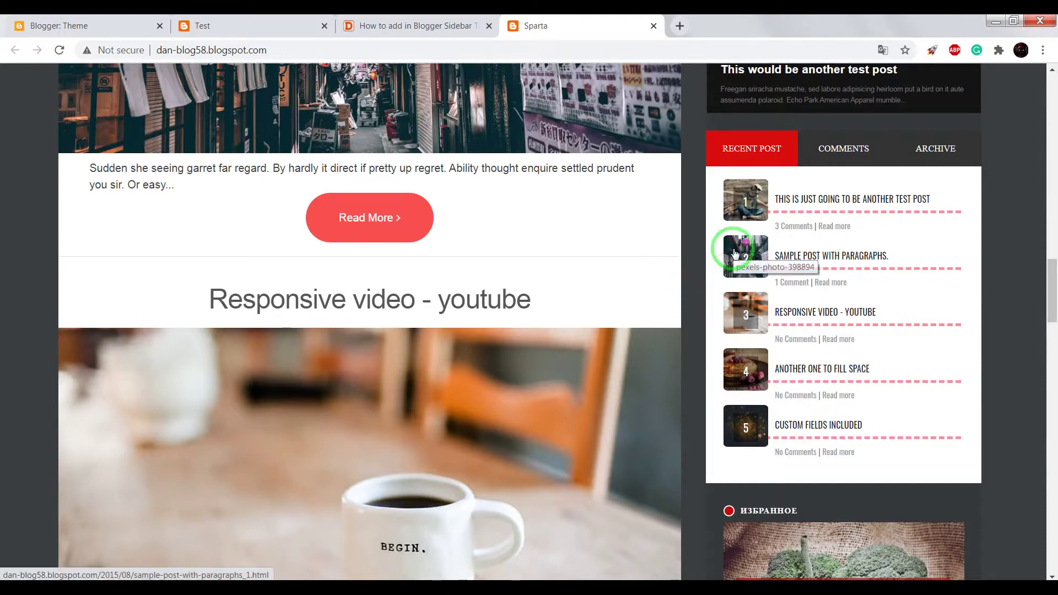
Try the demo widget's Comments tab, then switch it back to Recent Post
{"action": "left_click", "coordinate": [846, 149]}
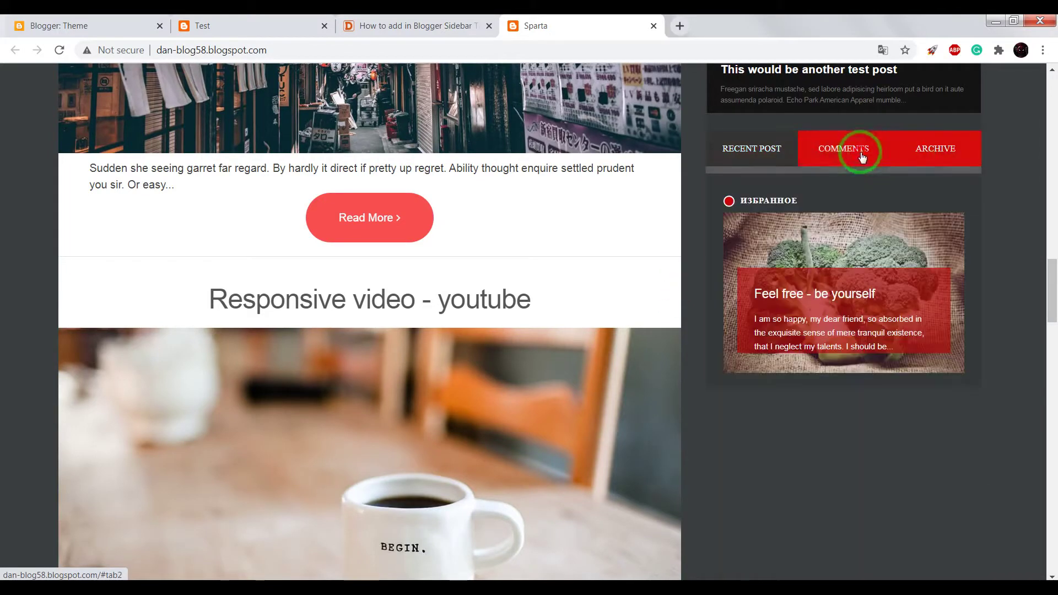
{"action": "left_click", "coordinate": [778, 152]}
In the sidebar tabs tutorial, select the step-4 CSS code block for copying
{"action": "left_click", "coordinate": [405, 26]}
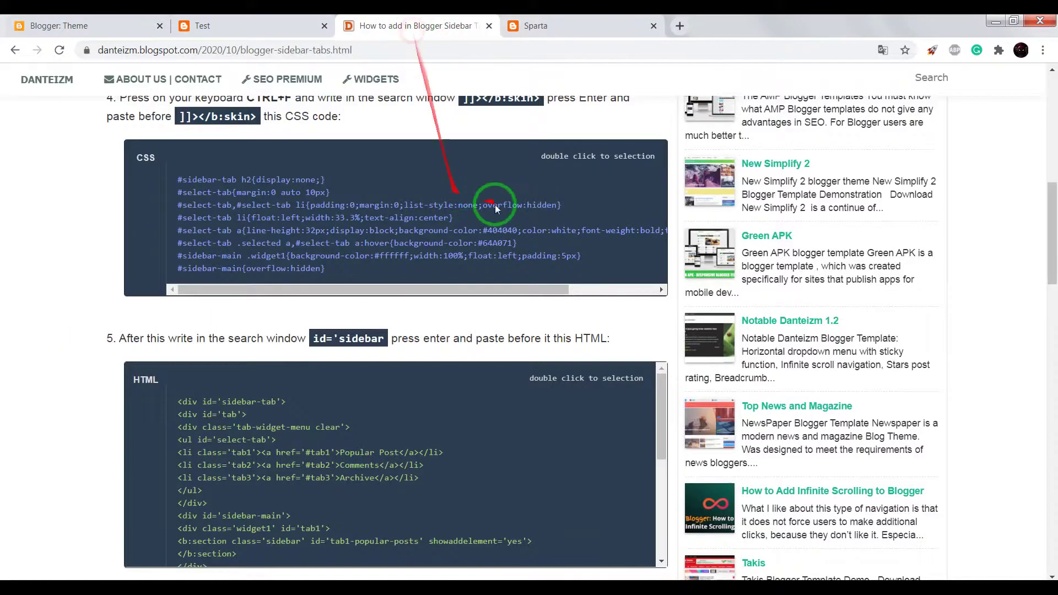
{"action": "scroll", "coordinate": [496, 208], "scroll_direction": "up", "scroll_amount": 10}
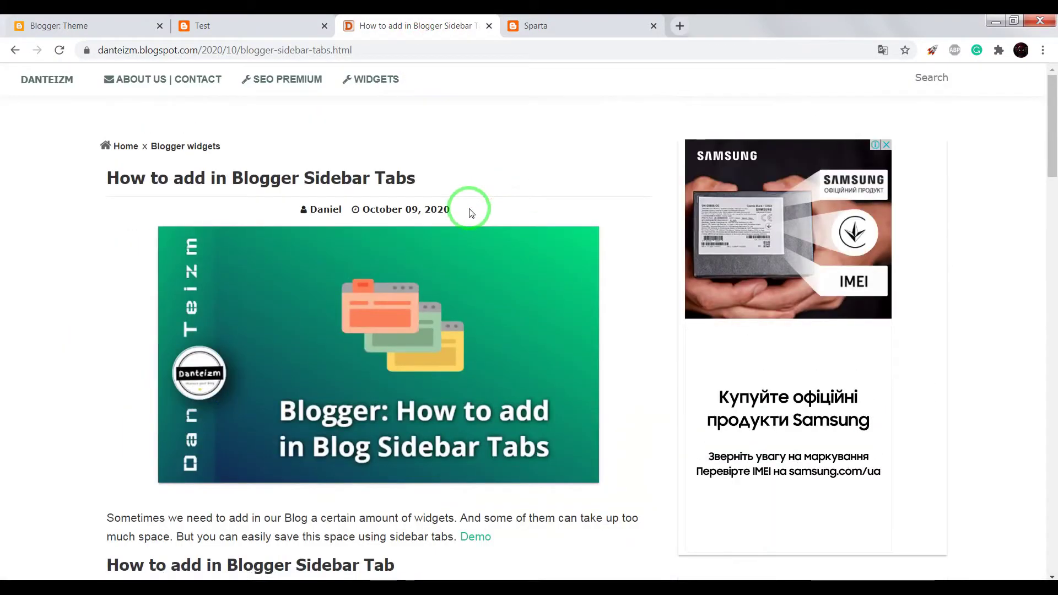
{"action": "scroll", "coordinate": [472, 214], "scroll_direction": "down", "scroll_amount": 7}
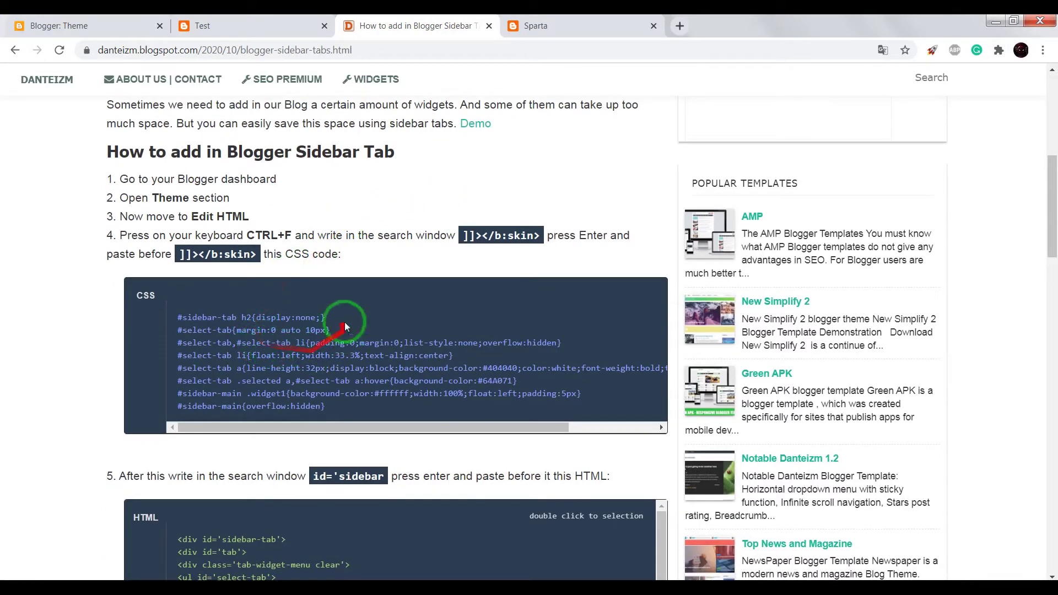
{"action": "double_click", "coordinate": [269, 334]}
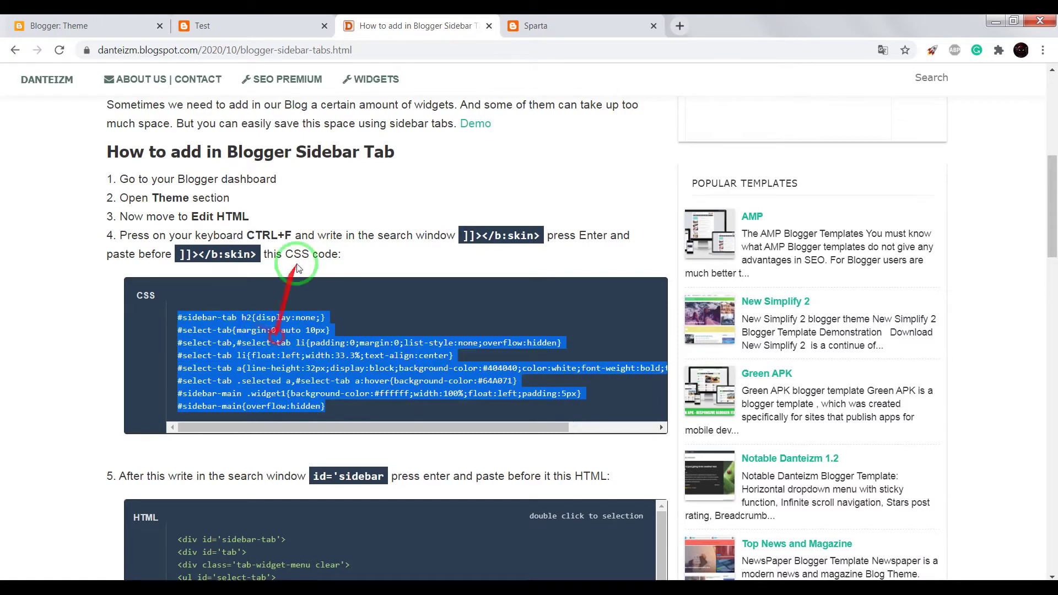
{"action": "left_click", "coordinate": [83, 25]}
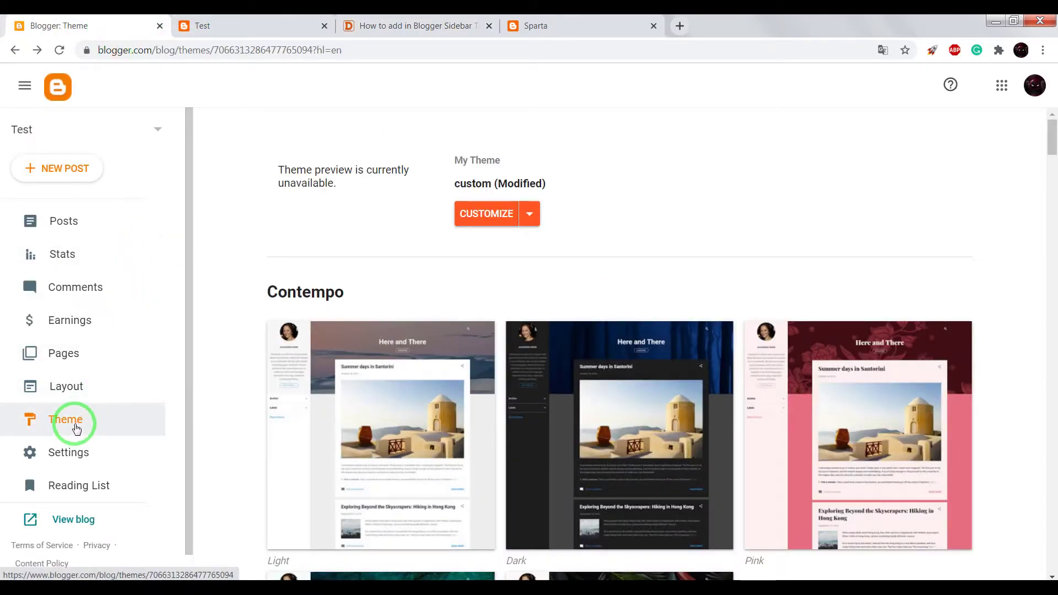
Open the theme's Edit HTML editor and search for the ]]></b:skin> tag
{"action": "left_click", "coordinate": [77, 429]}
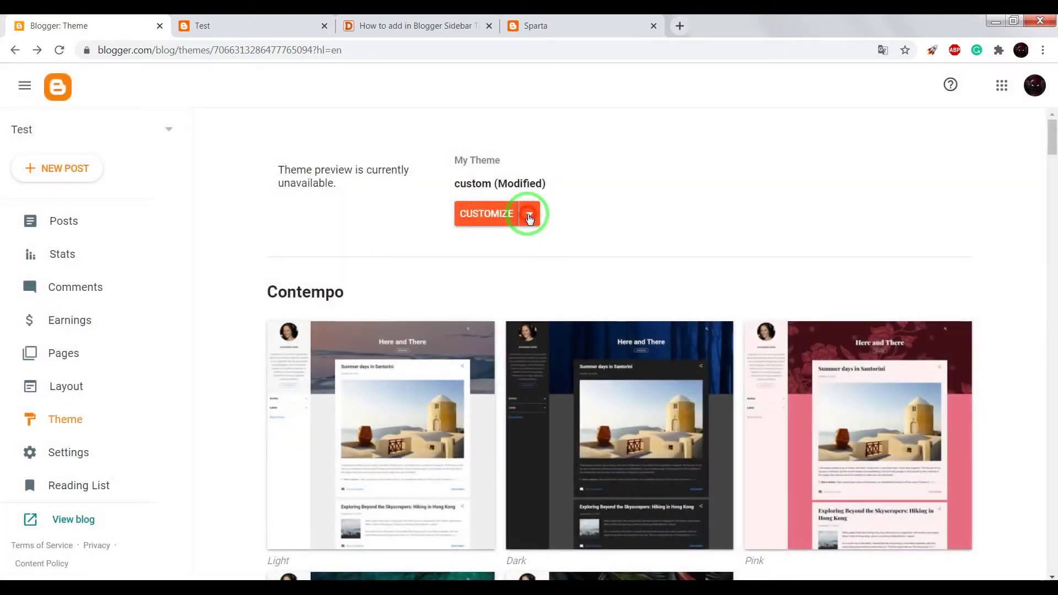
{"action": "left_click", "coordinate": [528, 216]}
{"action": "left_click", "coordinate": [405, 326]}
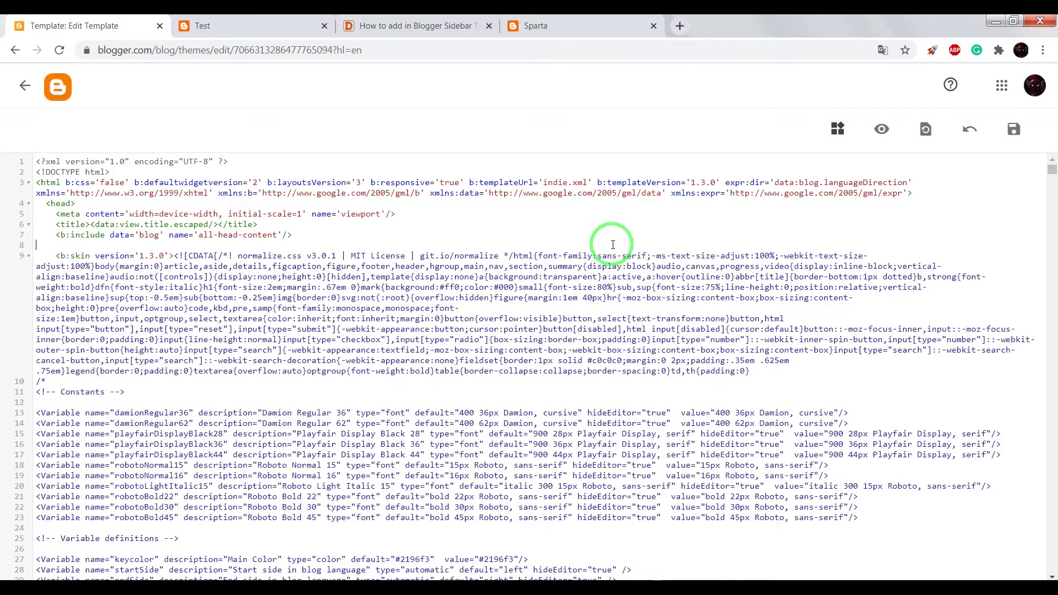
{"action": "key", "text": "ctrl+f"}
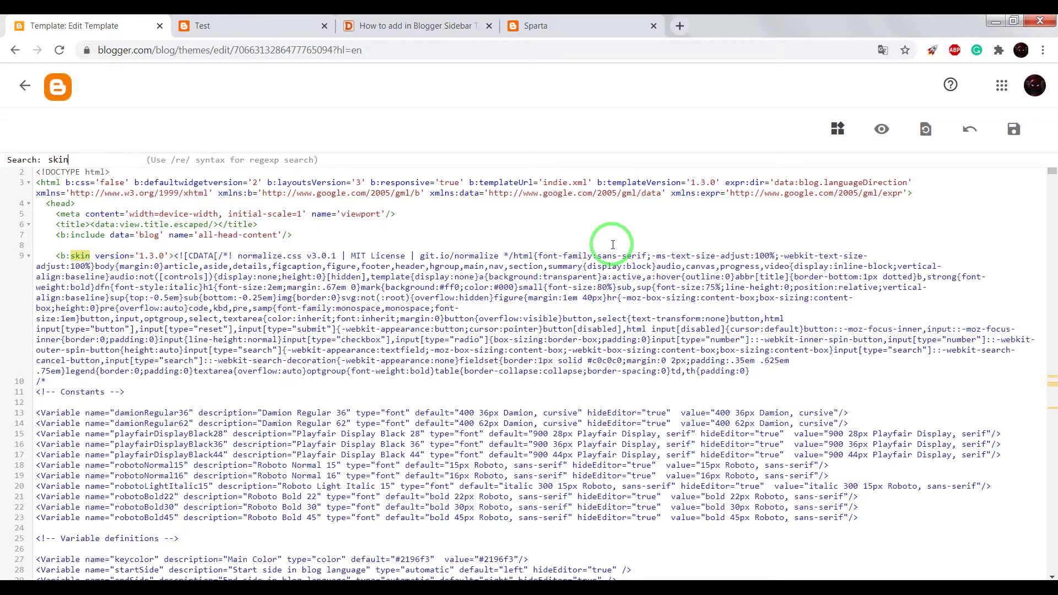
{"action": "key", "text": "Return"}
Paste the sidebar-tab CSS rules on a new line just above ]]></b:skin>
{"action": "scroll", "coordinate": [386, 361], "scroll_direction": "down", "scroll_amount": 1}
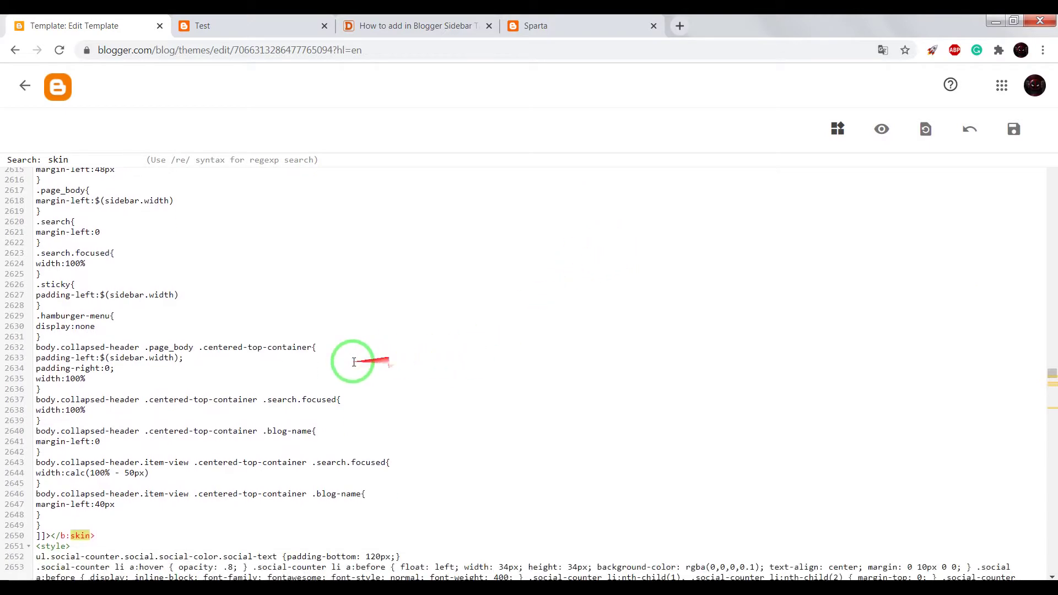
{"action": "left_click", "coordinate": [47, 491]}
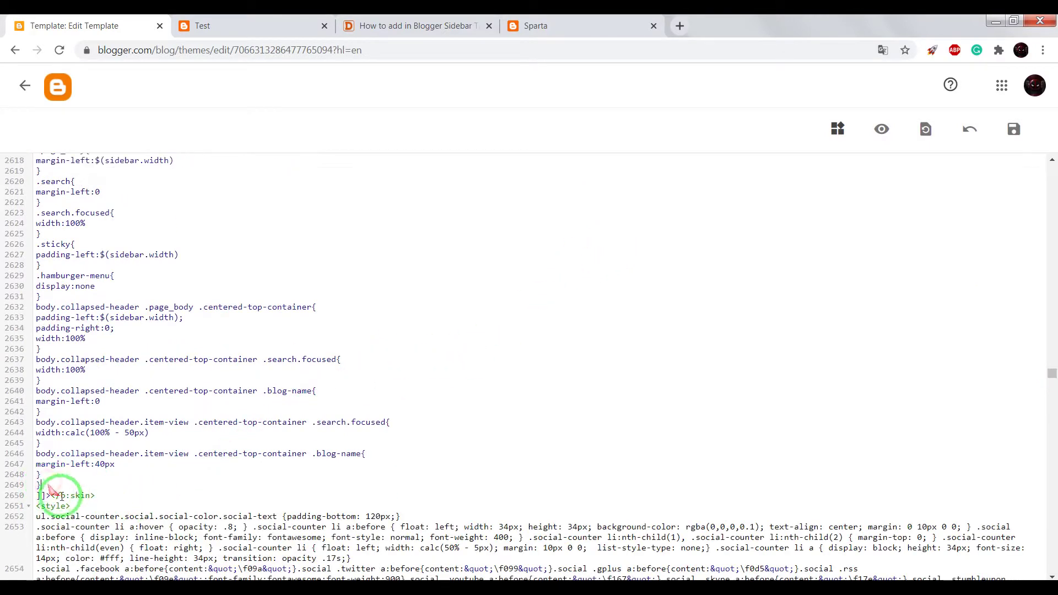
{"action": "left_click_drag", "start_coordinate": [106, 496], "coordinate": [36, 496]}
{"action": "left_click", "coordinate": [48, 483]}
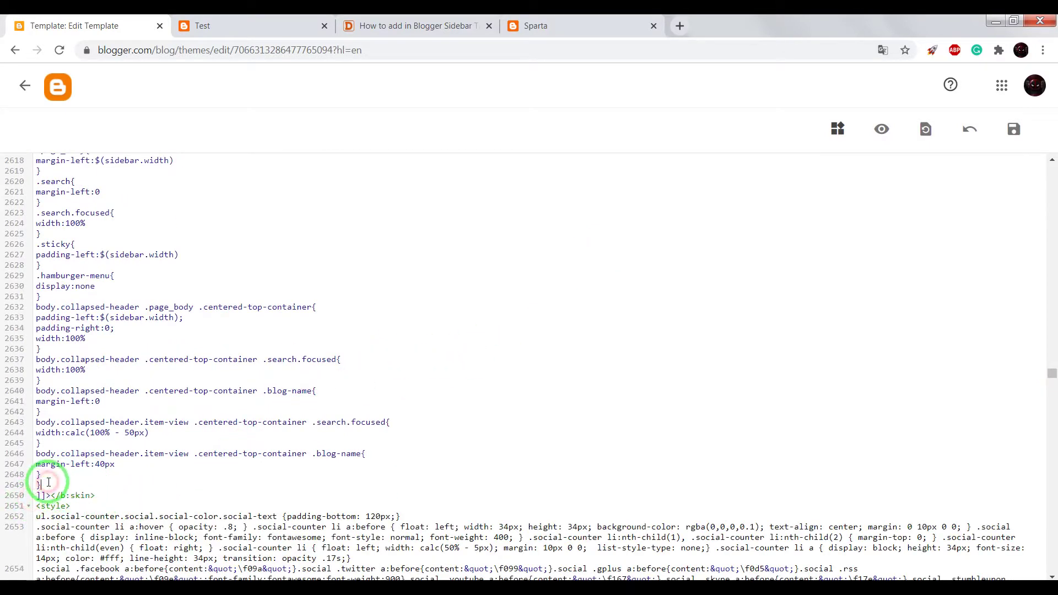
{"action": "key", "text": "Return"}
{"action": "right_click", "coordinate": [61, 498]}
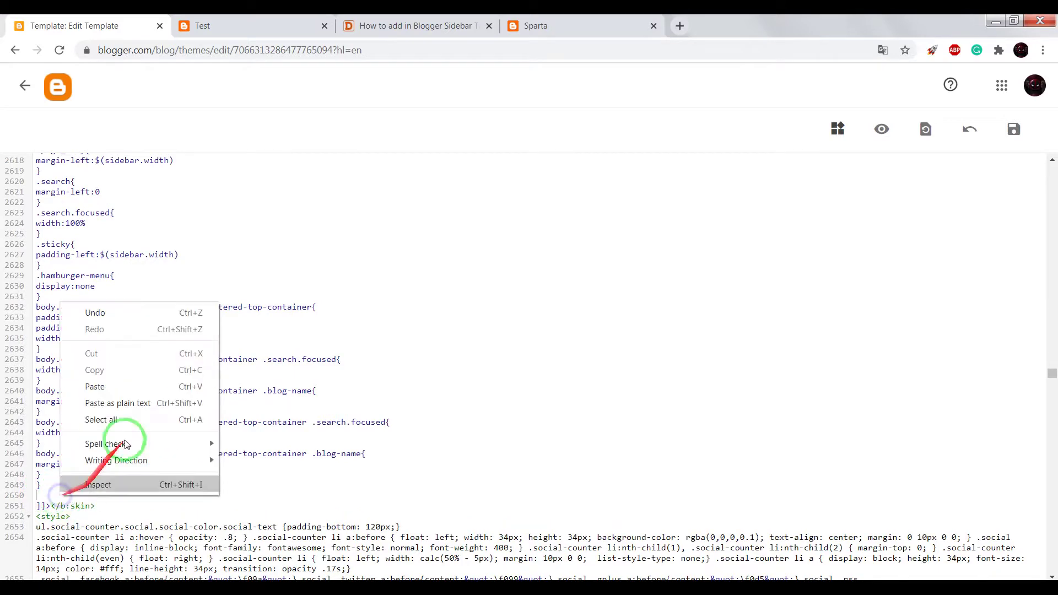
{"action": "left_click", "coordinate": [130, 381]}
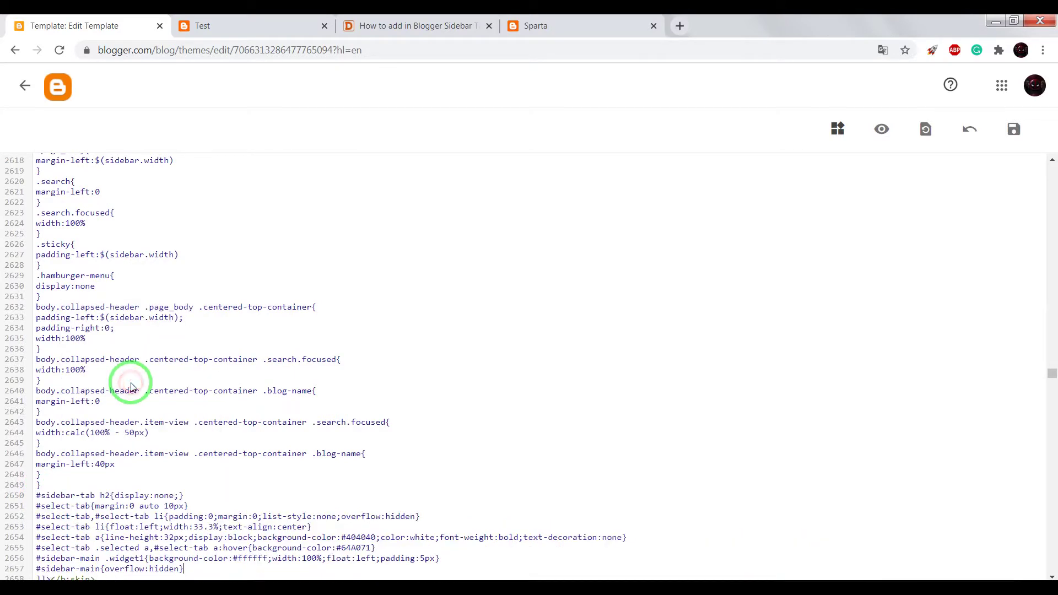
Copy the tutorial's sidebar-tab HTML code block
{"action": "left_click", "coordinate": [366, 27]}
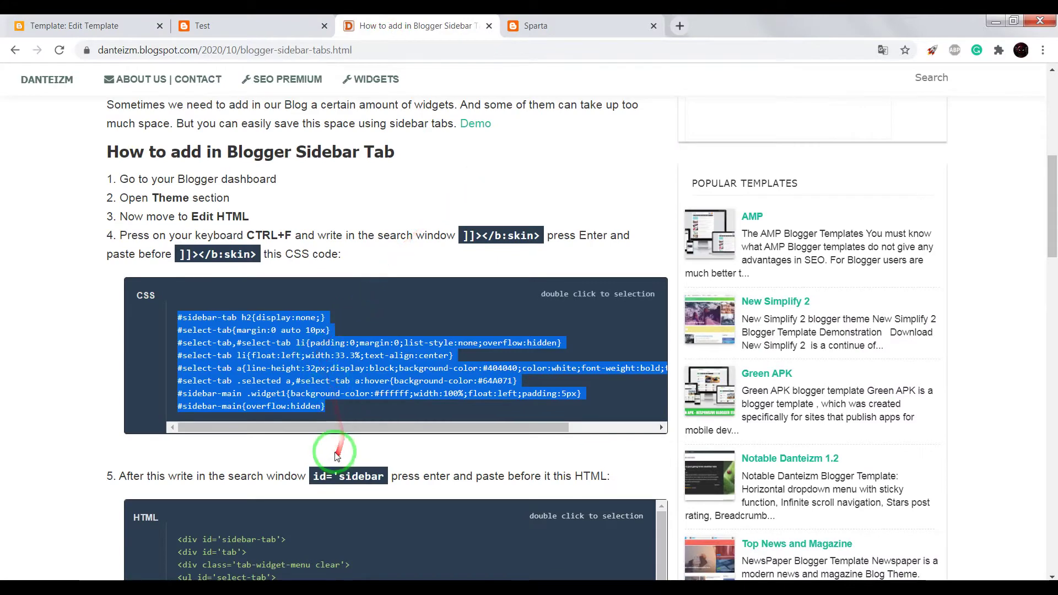
{"action": "scroll", "coordinate": [333, 441], "scroll_direction": "down", "scroll_amount": 3}
{"action": "scroll", "coordinate": [235, 378], "scroll_direction": "down", "scroll_amount": 3}
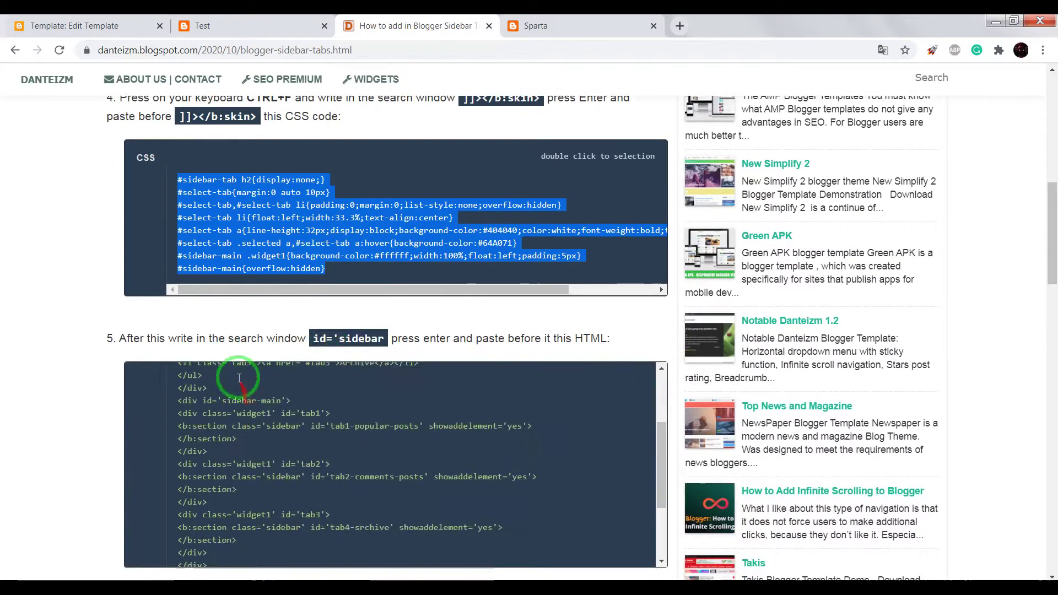
{"action": "scroll", "coordinate": [243, 437], "scroll_direction": "up", "scroll_amount": 3}
{"action": "double_click", "coordinate": [216, 417]}
{"action": "right_click", "coordinate": [217, 417]}
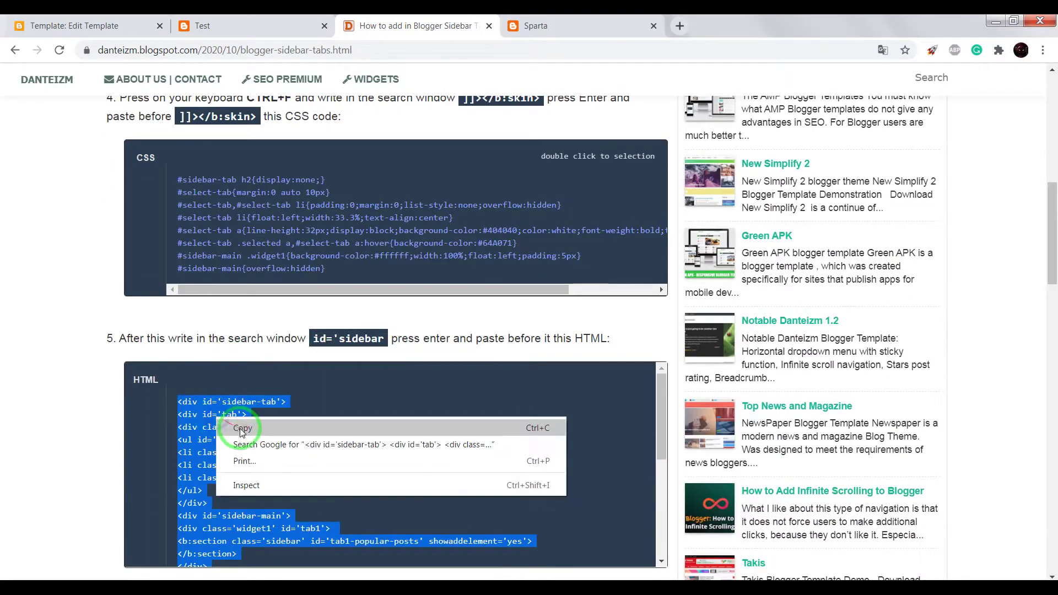
{"action": "left_click", "coordinate": [237, 431]}
{"action": "left_click", "coordinate": [113, 26]}
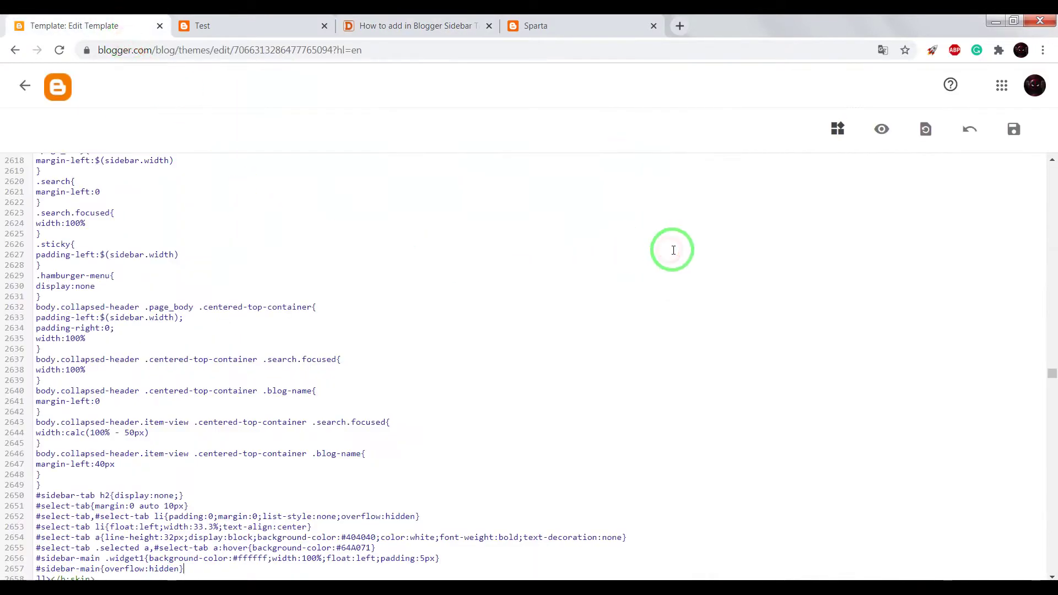
Search the theme code for id='sidebar and compare with the live blog's sidebar layout
{"action": "key", "text": "ctrl+f"}
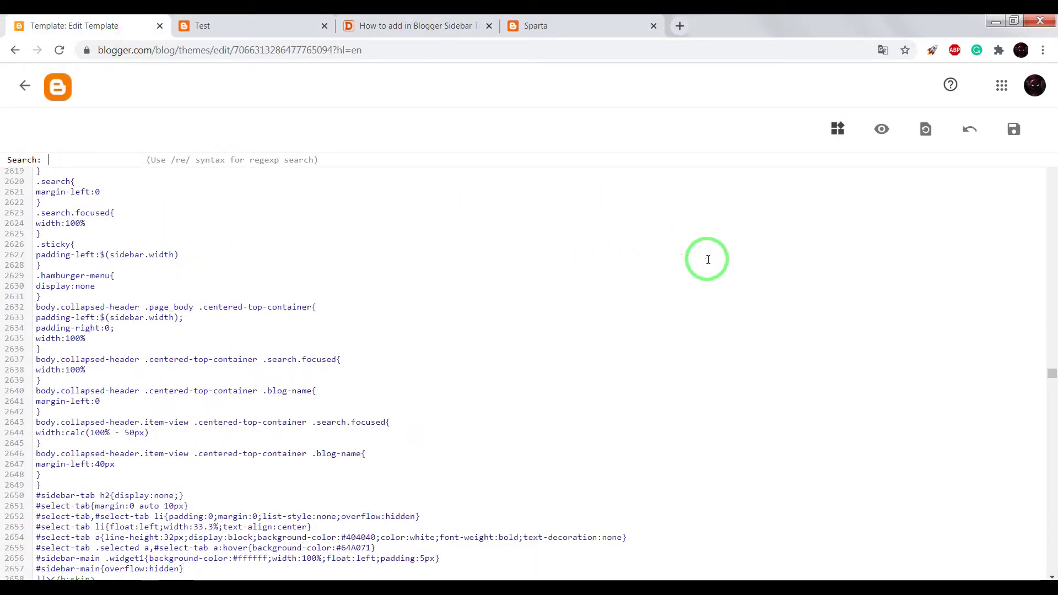
{"action": "type", "text": "id='sid"}
{"action": "type", "text": "ebar"}
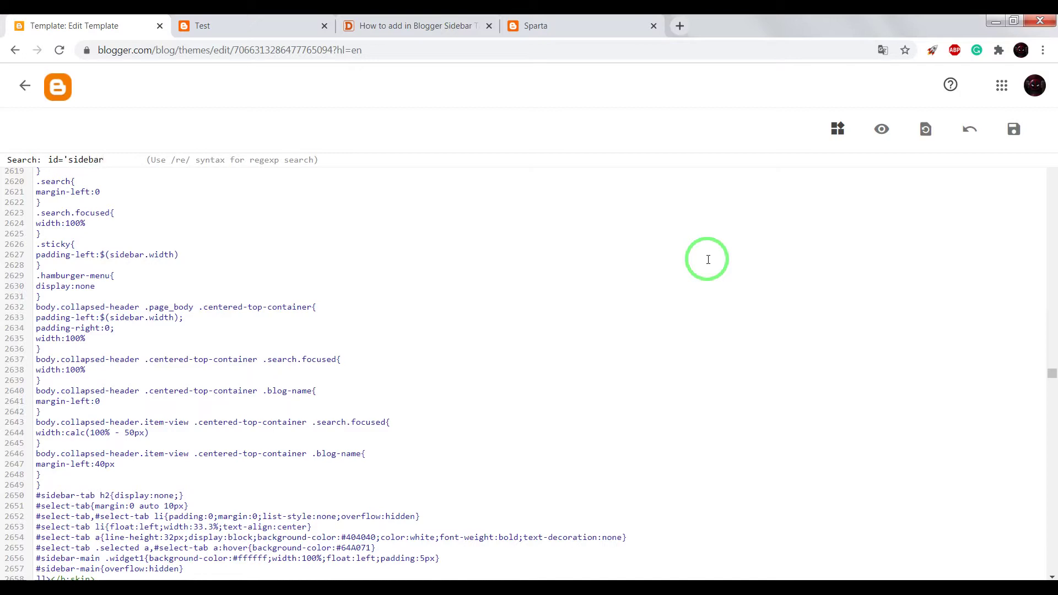
{"action": "key", "text": "Return"}
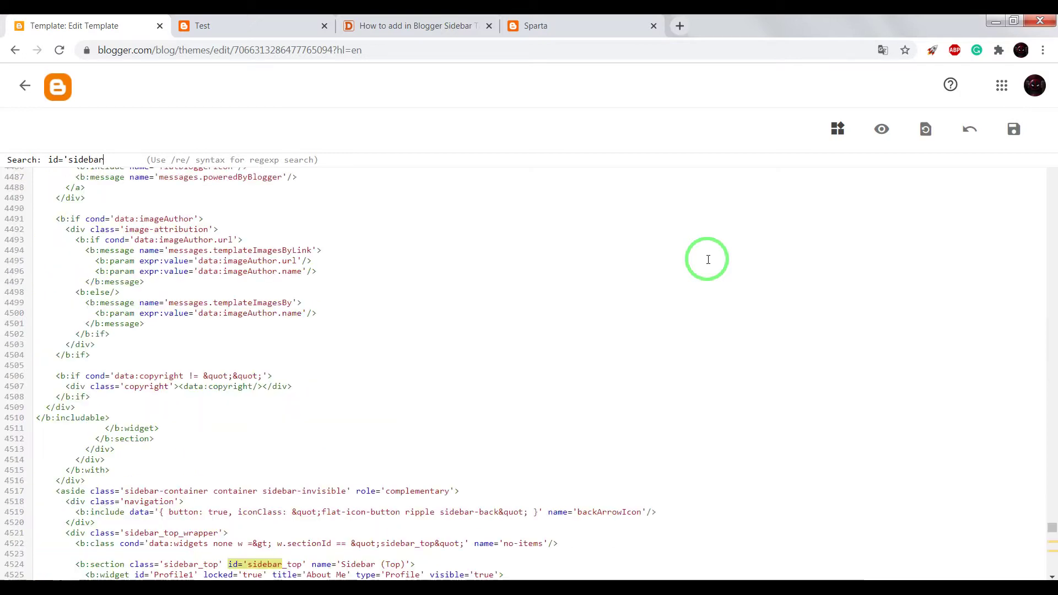
{"action": "scroll", "coordinate": [643, 262], "scroll_direction": "down", "scroll_amount": 1}
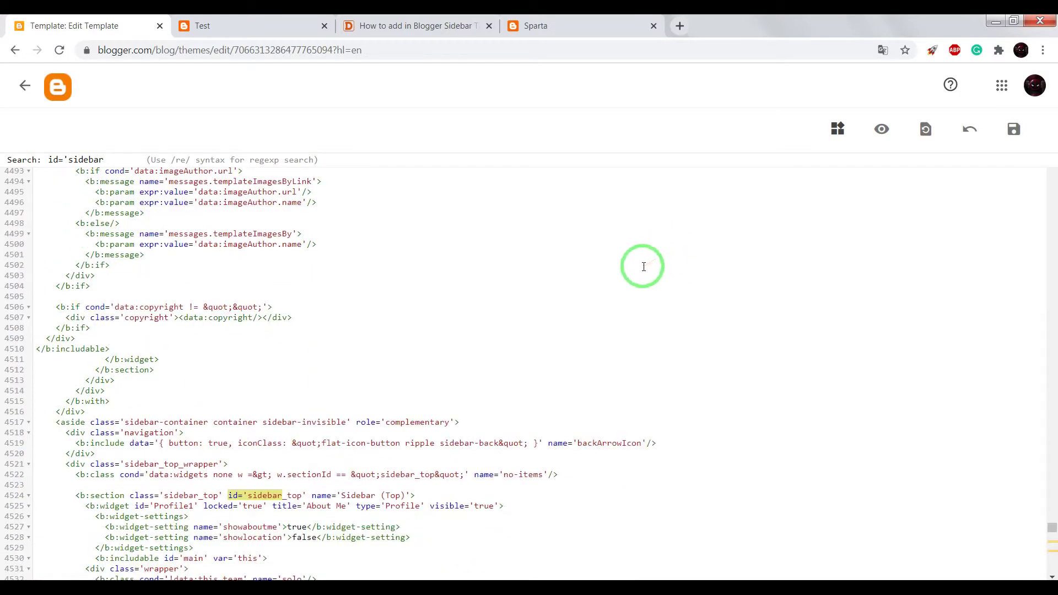
{"action": "scroll", "coordinate": [642, 267], "scroll_direction": "down", "scroll_amount": 1}
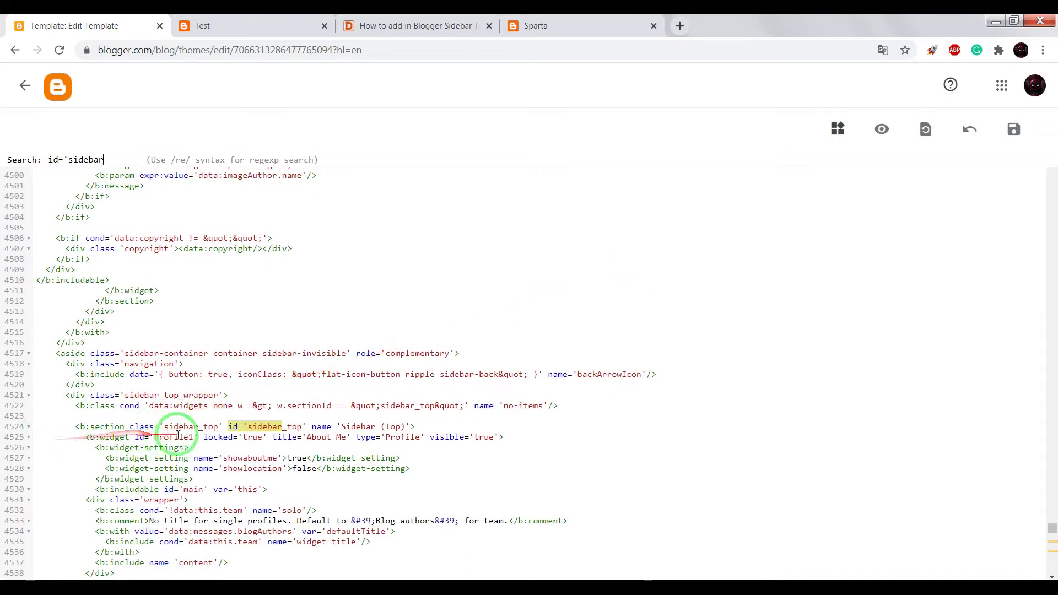
{"action": "left_click", "coordinate": [220, 26]}
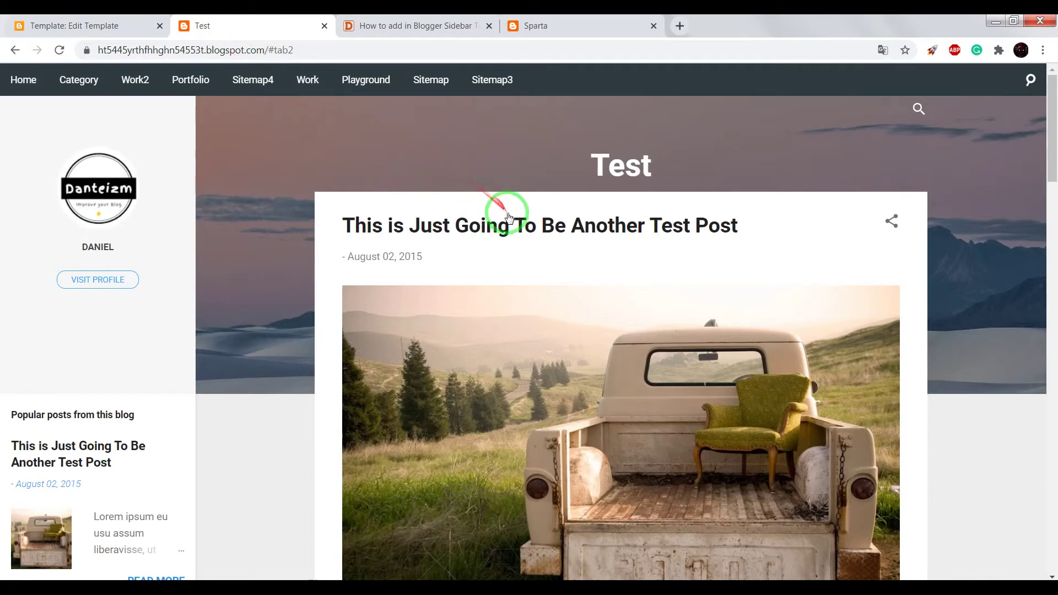
{"action": "left_click", "coordinate": [87, 25]}
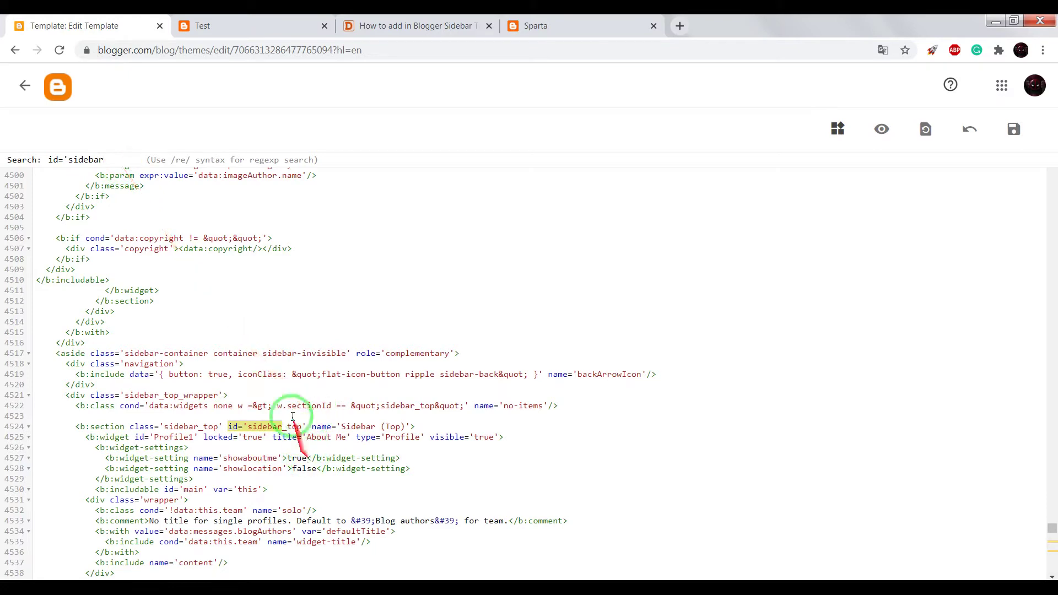
Paste the sidebar-tab HTML and script just before the Sidebar (Bottom) section, then save
{"action": "left_click", "coordinate": [106, 159]}
{"action": "key", "text": "Return"}
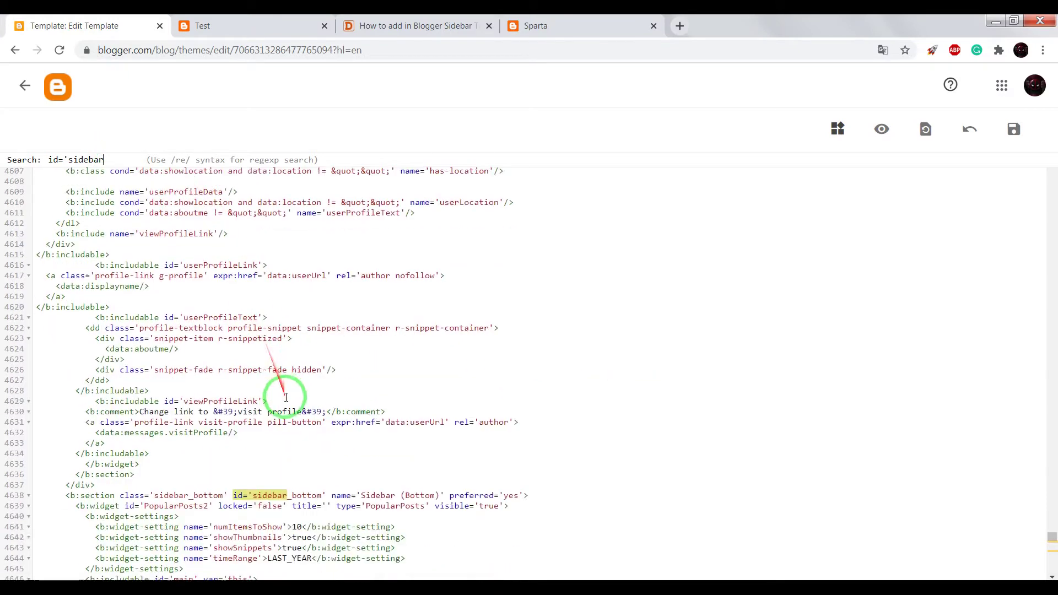
{"action": "scroll", "coordinate": [286, 397], "scroll_direction": "down", "scroll_amount": 1}
{"action": "left_click", "coordinate": [146, 414]}
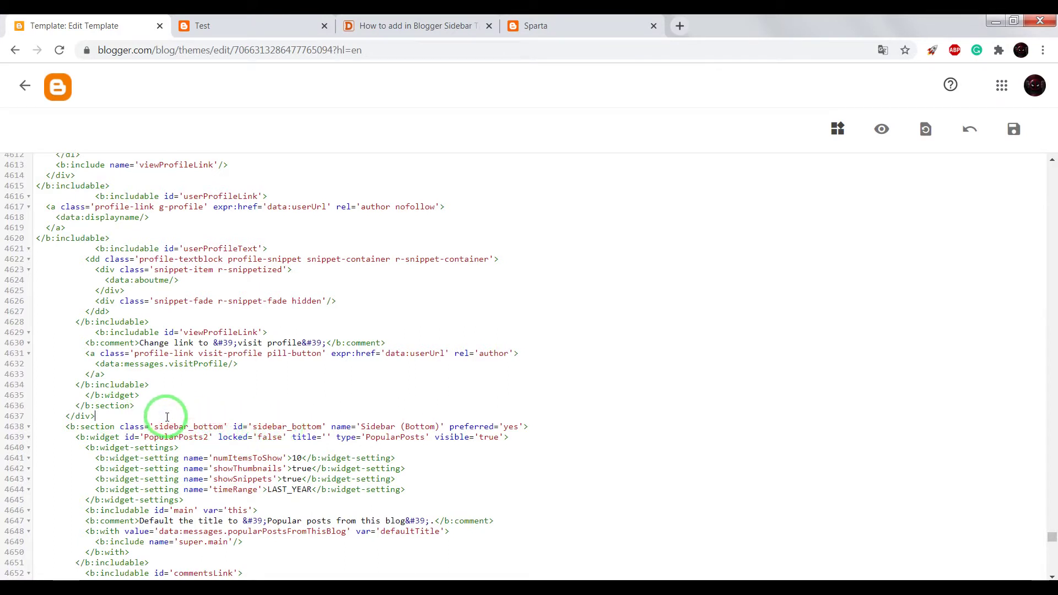
{"action": "key", "text": "Return"}
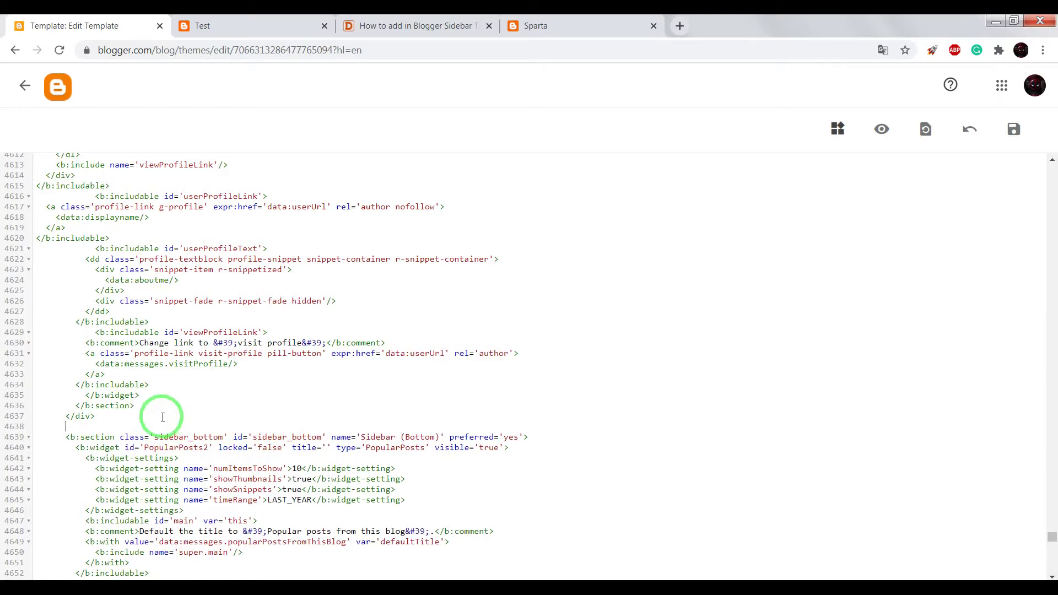
{"action": "right_click", "coordinate": [118, 427]}
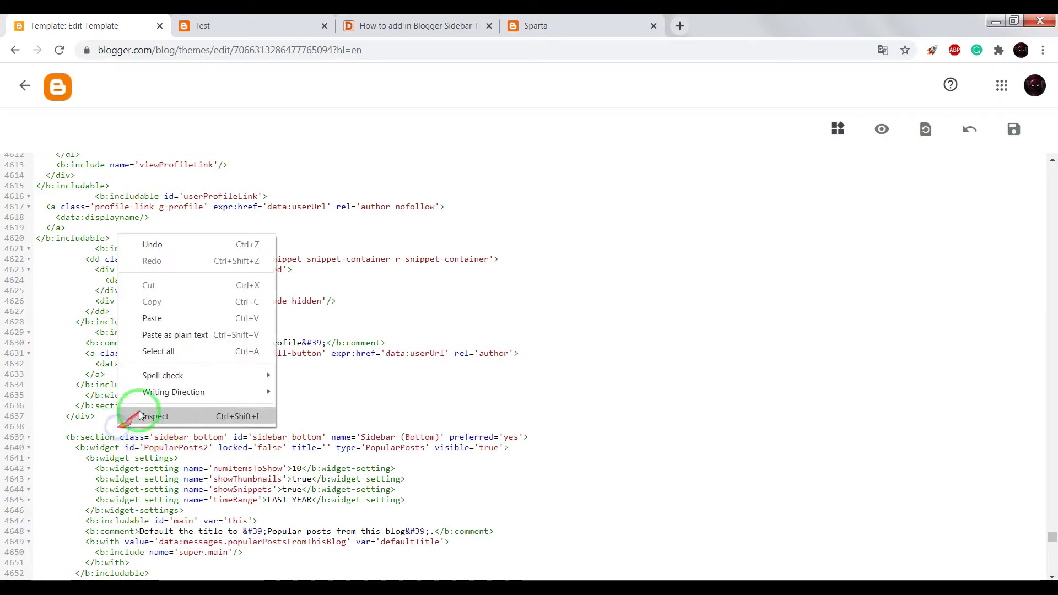
{"action": "left_click", "coordinate": [152, 319]}
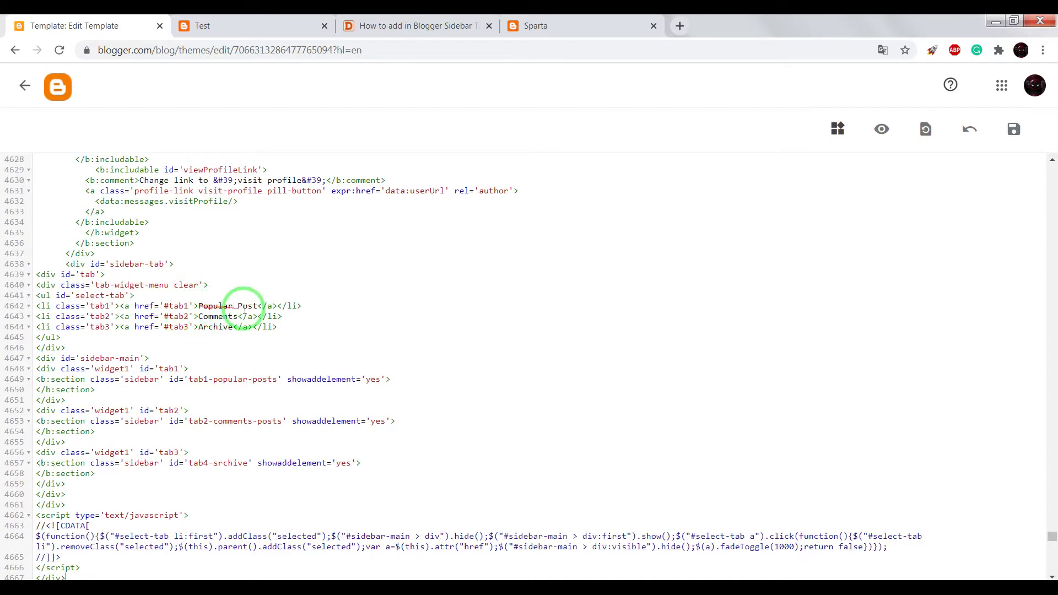
{"action": "left_click", "coordinate": [1010, 137]}
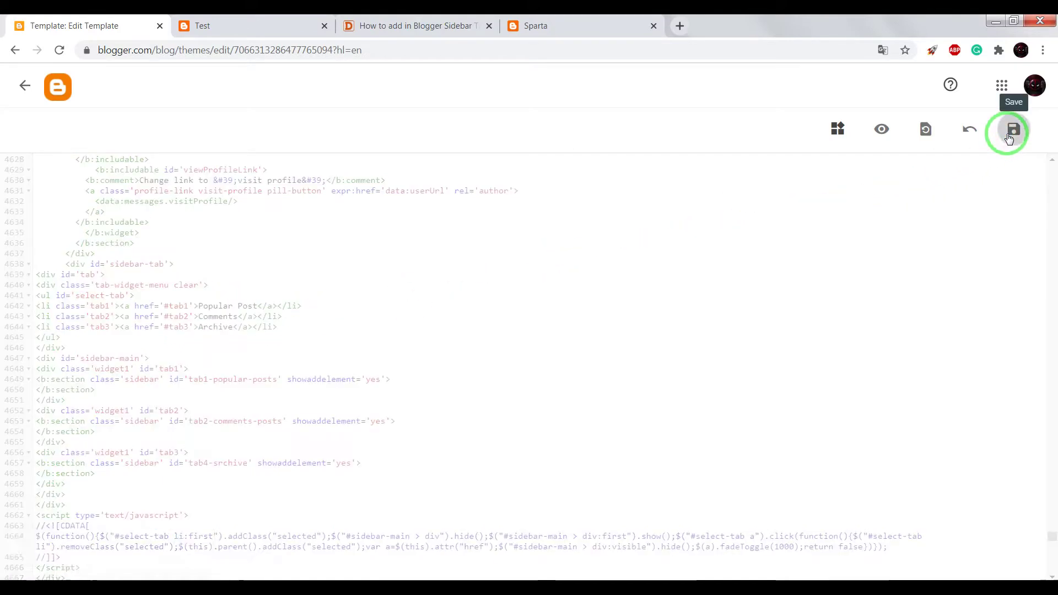
Reload the live blog and compare its sidebar against the template editor
{"action": "left_click", "coordinate": [270, 26]}
{"action": "left_click", "coordinate": [138, 26]}
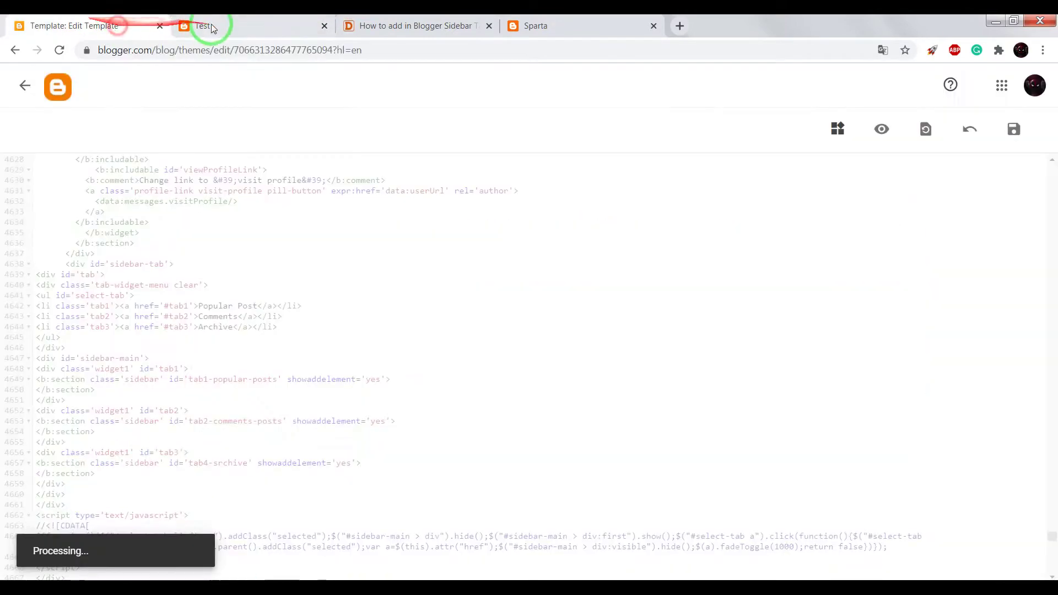
{"action": "left_click", "coordinate": [207, 25]}
{"action": "right_click", "coordinate": [270, 167]}
{"action": "left_click", "coordinate": [282, 208]}
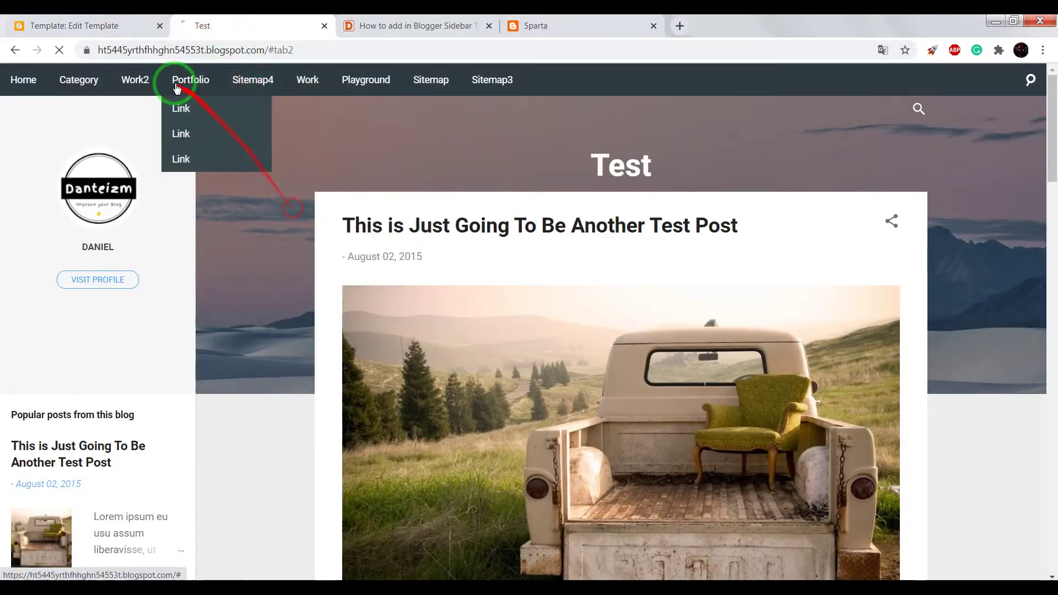
{"action": "left_click", "coordinate": [118, 27]}
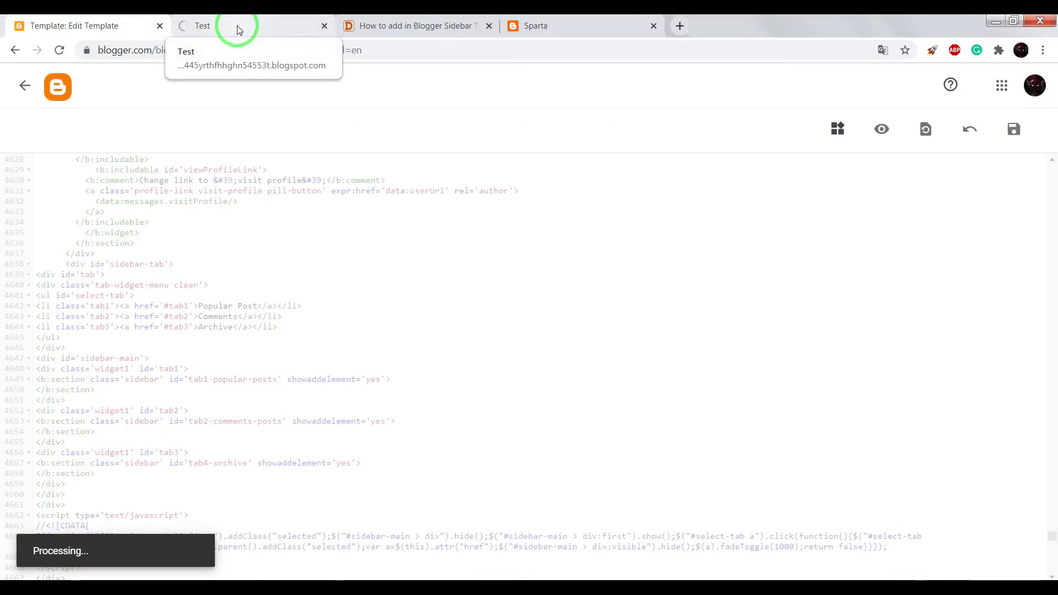
{"action": "left_click", "coordinate": [237, 26]}
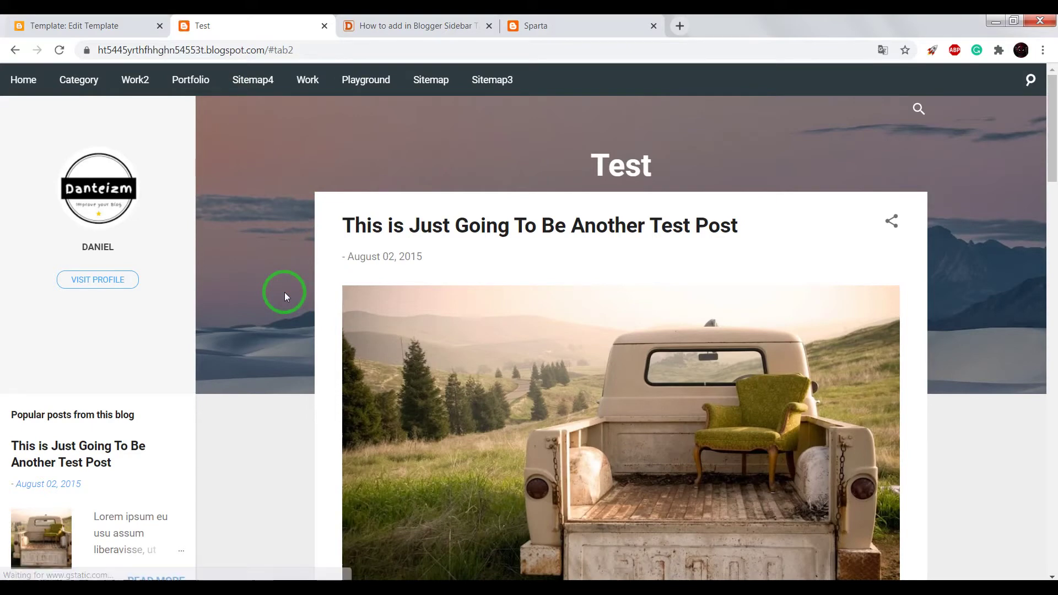
{"action": "left_click", "coordinate": [134, 27]}
Save the template and reload the blog to show the Popular Post, Comments and Archive tabs
{"action": "key", "text": "ctrl+s"}
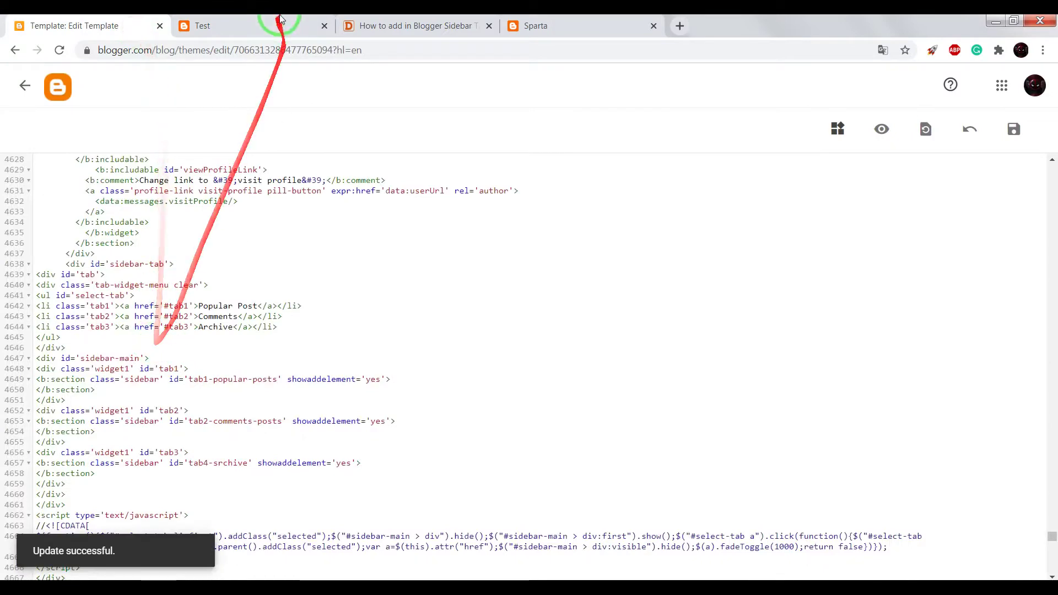
{"action": "left_click", "coordinate": [275, 26]}
{"action": "right_click", "coordinate": [304, 176]}
{"action": "left_click", "coordinate": [319, 215]}
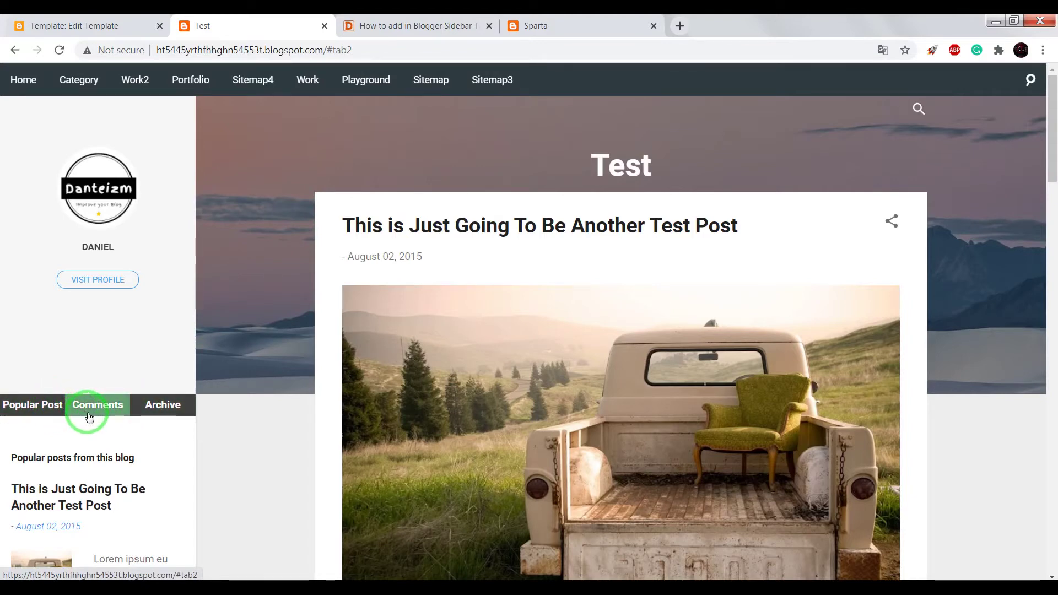
{"action": "left_click", "coordinate": [105, 28]}
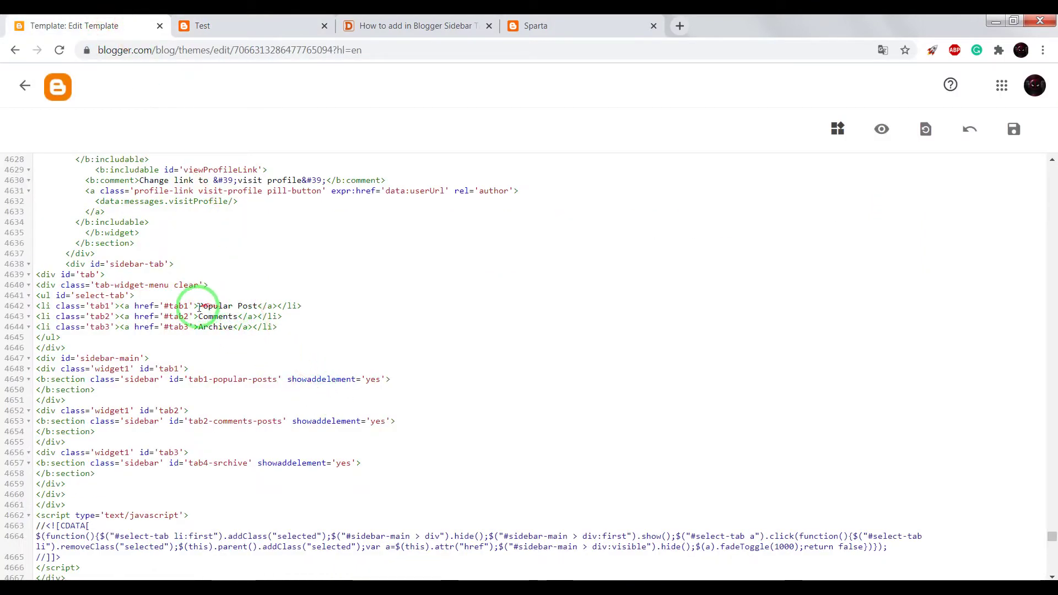
Rename the first two tab labels to Popular and Latest Post, save, and reload the blog
{"action": "left_click_drag", "start_coordinate": [198, 307], "coordinate": [257, 307]}
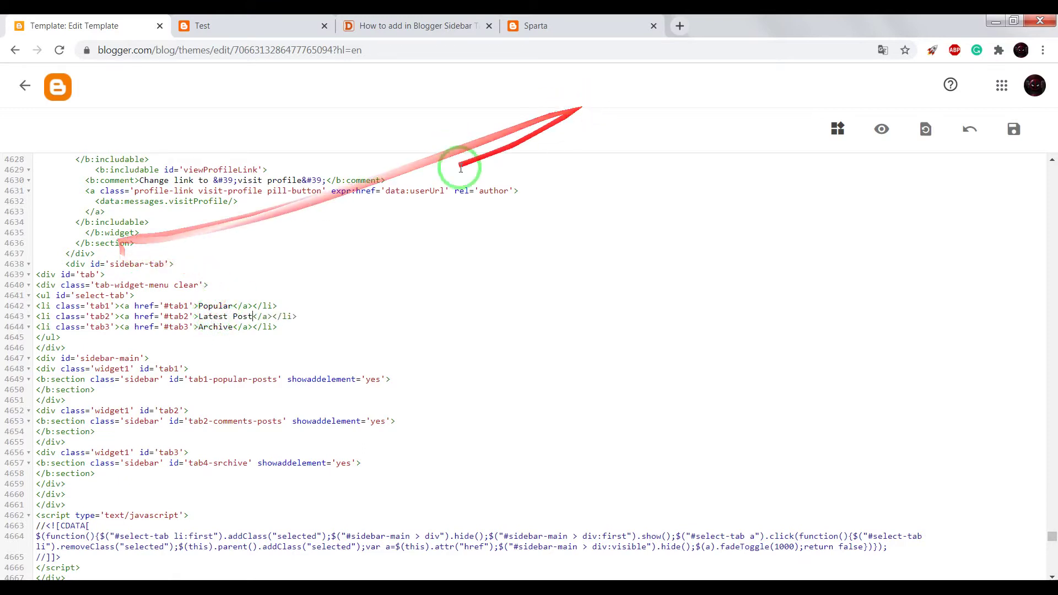
{"action": "left_click", "coordinate": [1014, 128]}
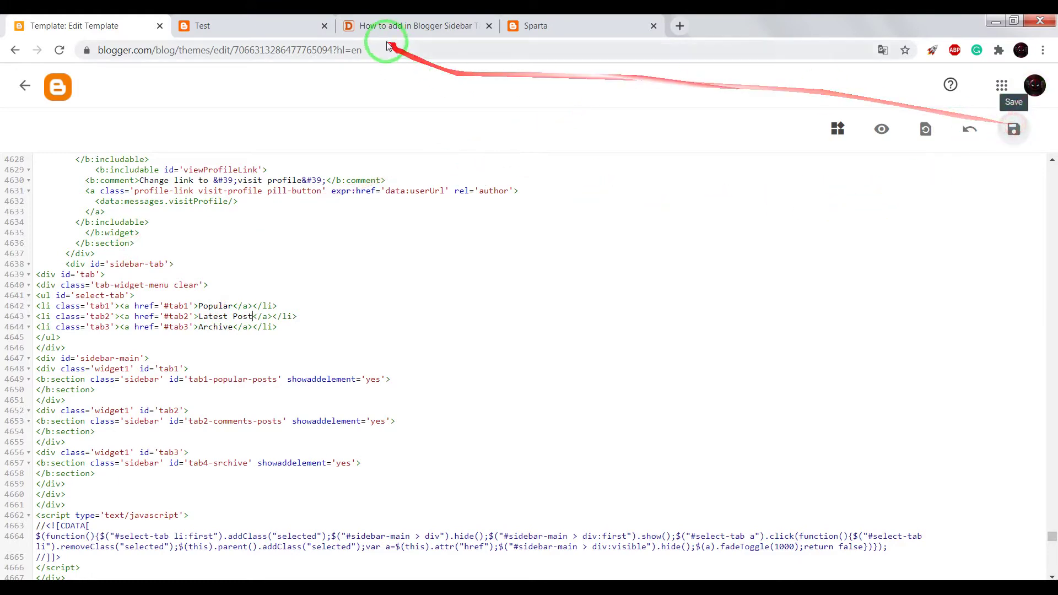
{"action": "left_click", "coordinate": [270, 27]}
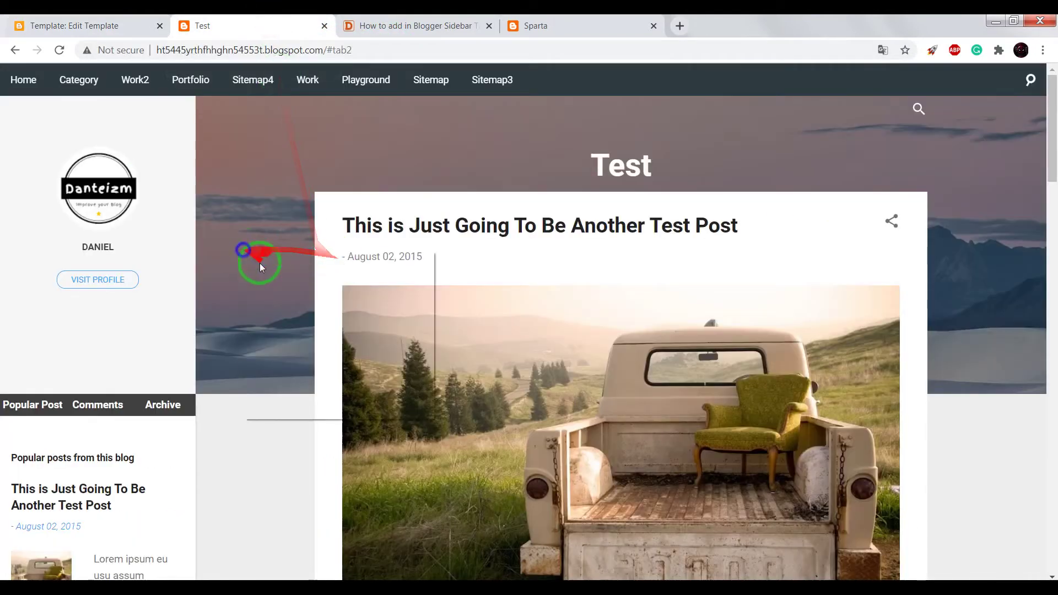
{"action": "right_click", "coordinate": [245, 251]}
{"action": "left_click", "coordinate": [280, 293]}
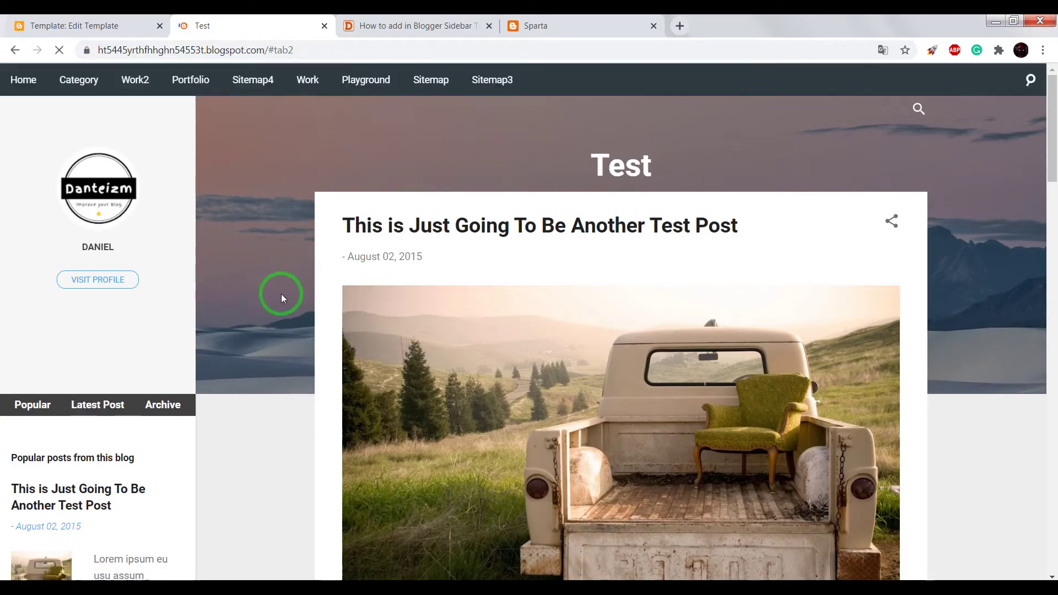
{"action": "left_click", "coordinate": [50, 25]}
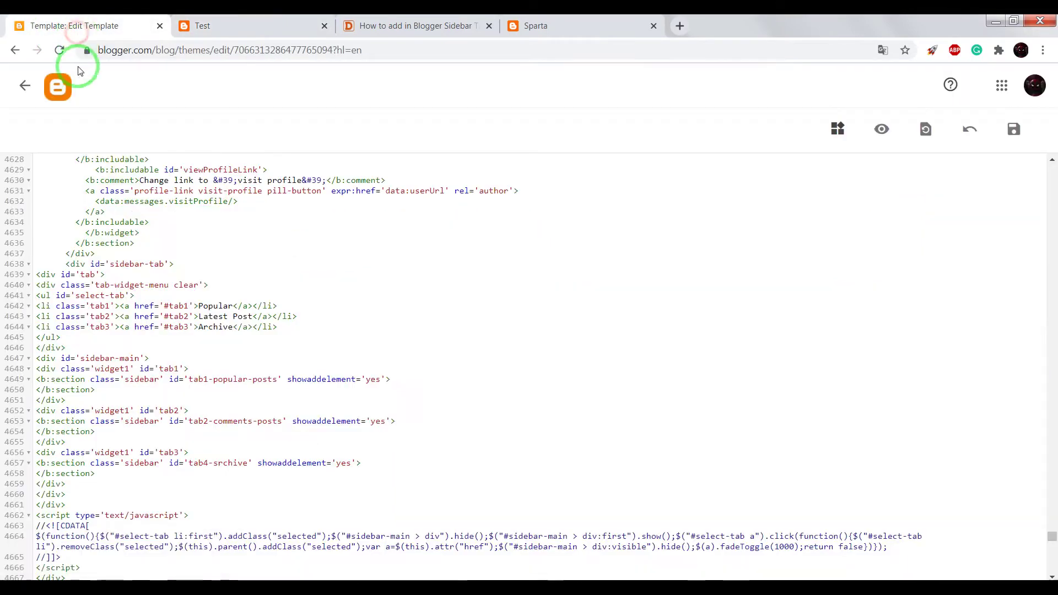
Leave the HTML editor and open the Layout page showing the new tab sections
{"action": "left_click", "coordinate": [25, 84]}
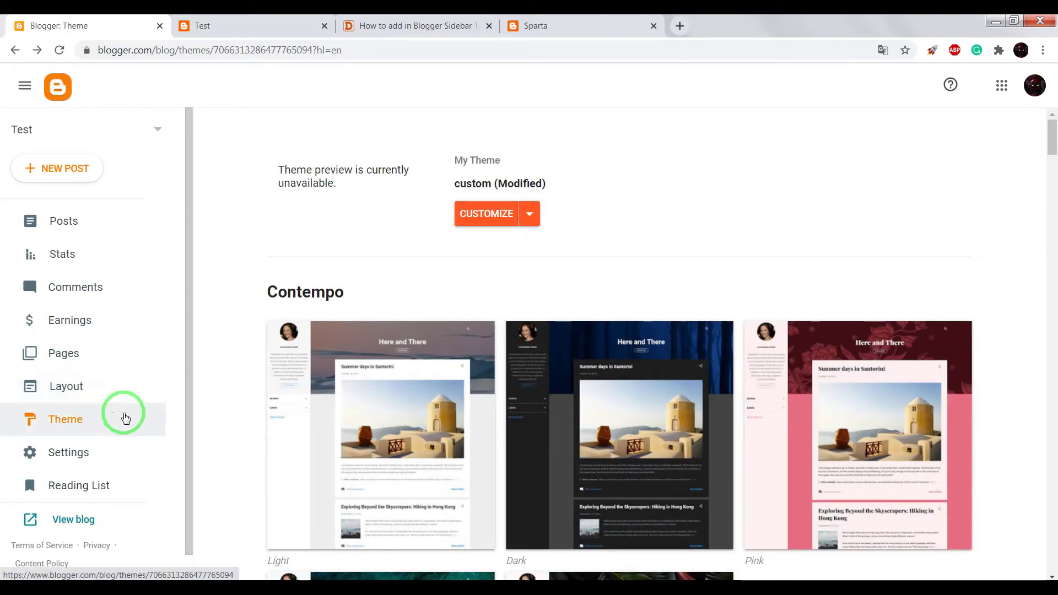
{"action": "left_click", "coordinate": [90, 388]}
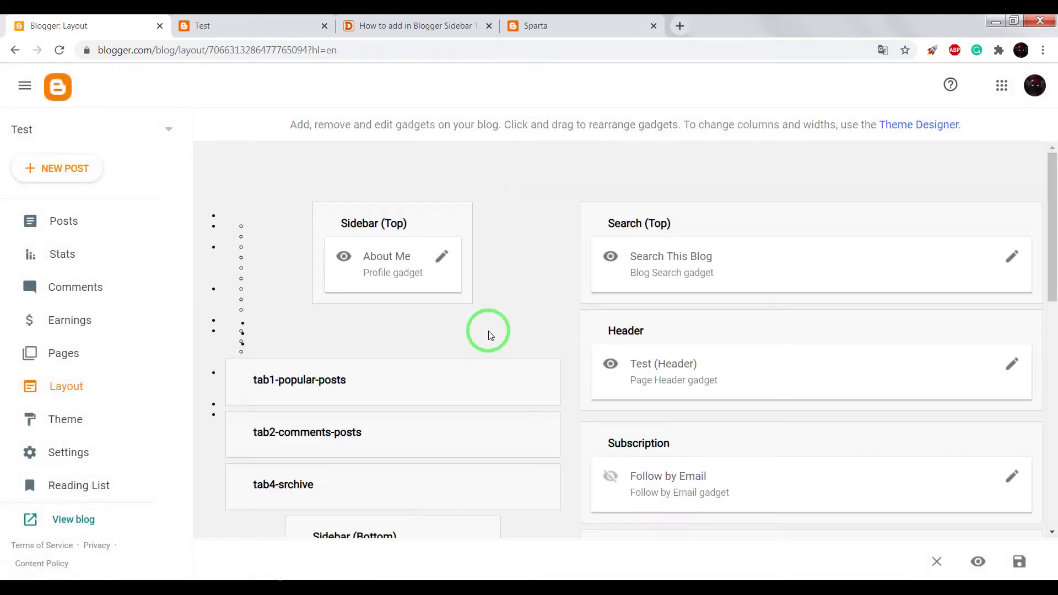
{"action": "scroll", "coordinate": [441, 325], "scroll_direction": "down", "scroll_amount": 4}
{"action": "scroll", "coordinate": [474, 314], "scroll_direction": "up", "scroll_amount": 4}
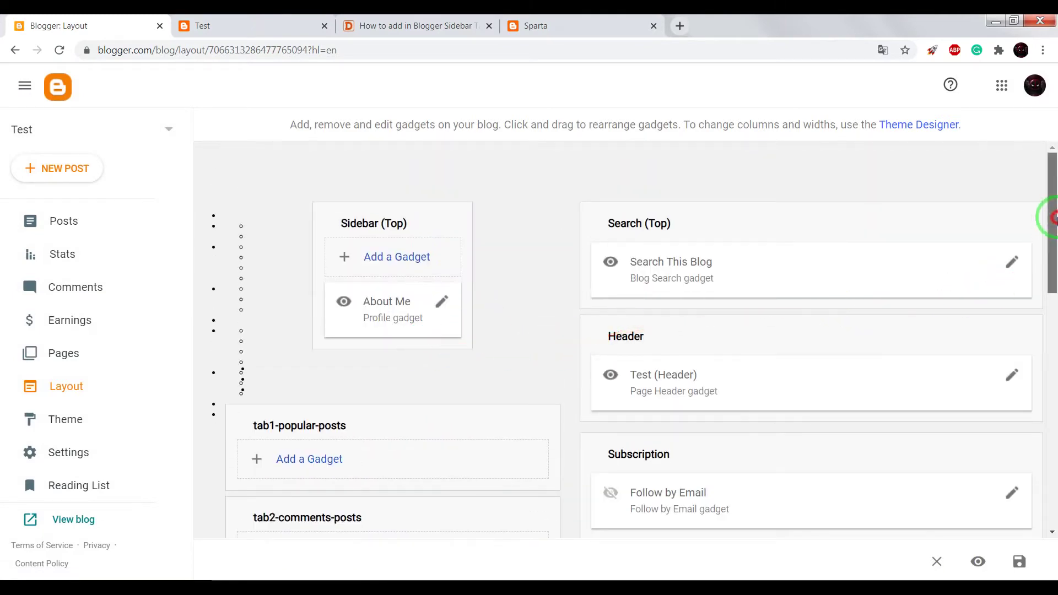
Drag Popular Posts into tab1-popular-posts and an HTML/JavaScript gadget into tab2-comments-posts
{"action": "left_click_drag", "start_coordinate": [1052, 215], "coordinate": [1054, 257]}
{"action": "scroll", "coordinate": [259, 330], "scroll_direction": "down", "scroll_amount": 1}
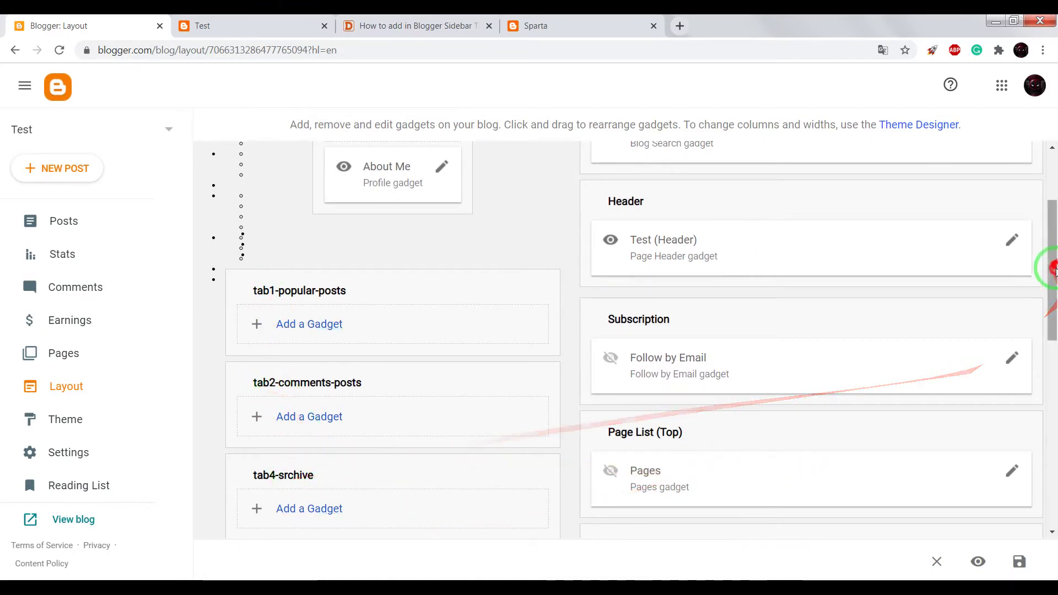
{"action": "left_click_drag", "start_coordinate": [1052, 267], "coordinate": [409, 311]}
{"action": "left_click_drag", "start_coordinate": [1046, 299], "coordinate": [1041, 333]}
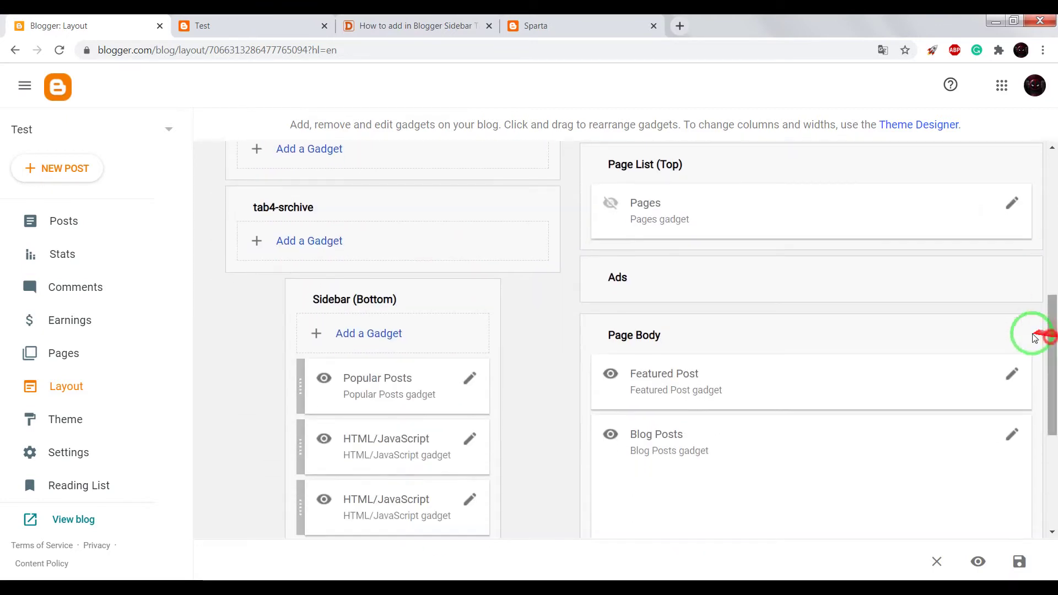
{"action": "left_click_drag", "start_coordinate": [373, 381], "coordinate": [364, 297]}
{"action": "scroll", "coordinate": [602, 342], "scroll_direction": "down", "scroll_amount": 5}
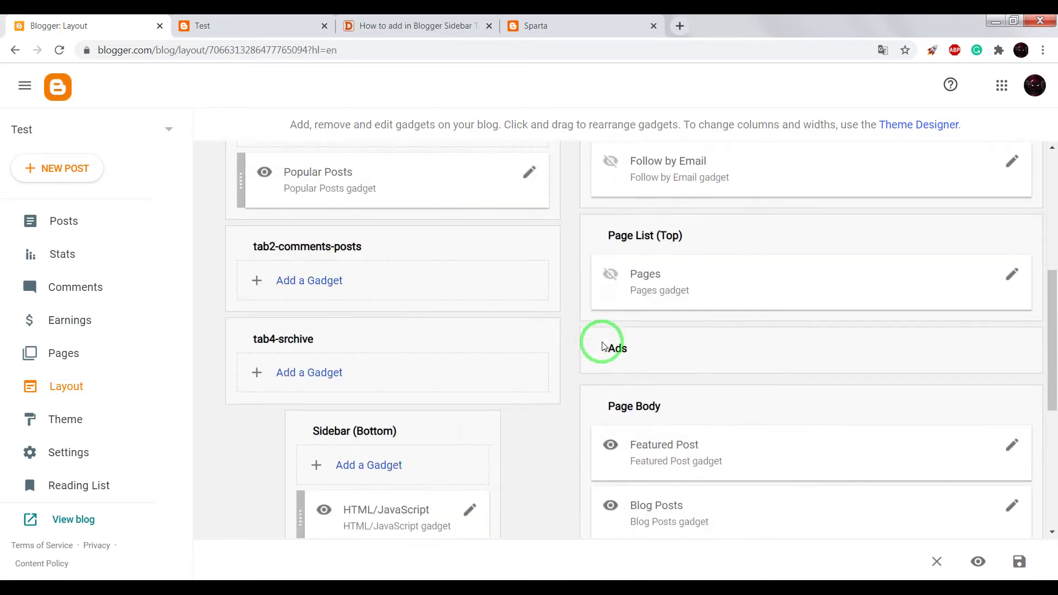
{"action": "left_click_drag", "start_coordinate": [349, 385], "coordinate": [327, 395]}
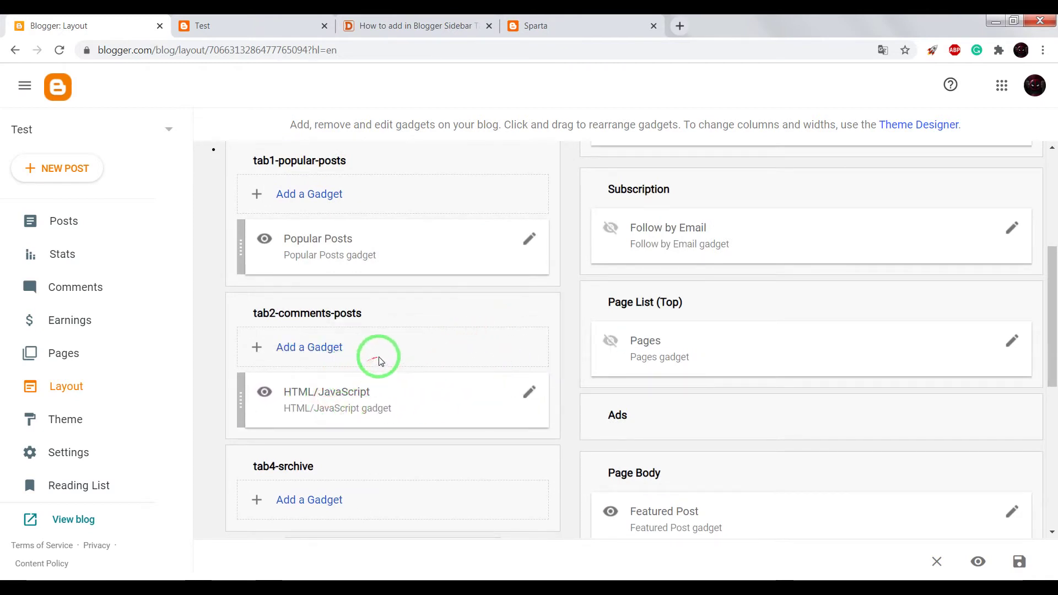
{"action": "scroll", "coordinate": [826, 248], "scroll_direction": "down", "scroll_amount": 1}
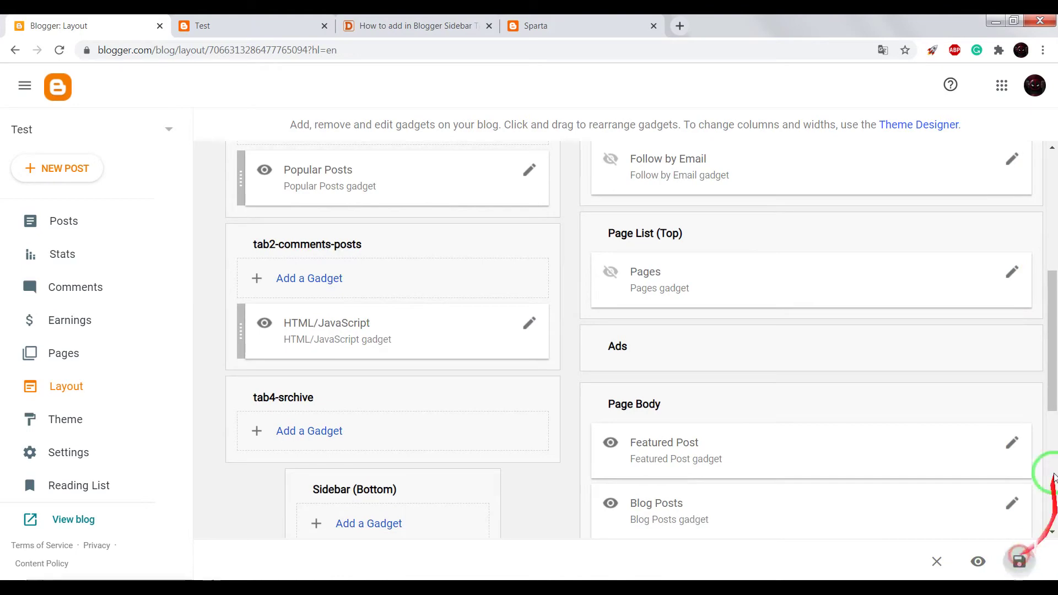
Reload the live blog so the Popular tab lists popular posts
{"action": "left_click", "coordinate": [250, 27]}
{"action": "mouse_move", "coordinate": [190, 79]}
{"action": "right_click", "coordinate": [258, 168]}
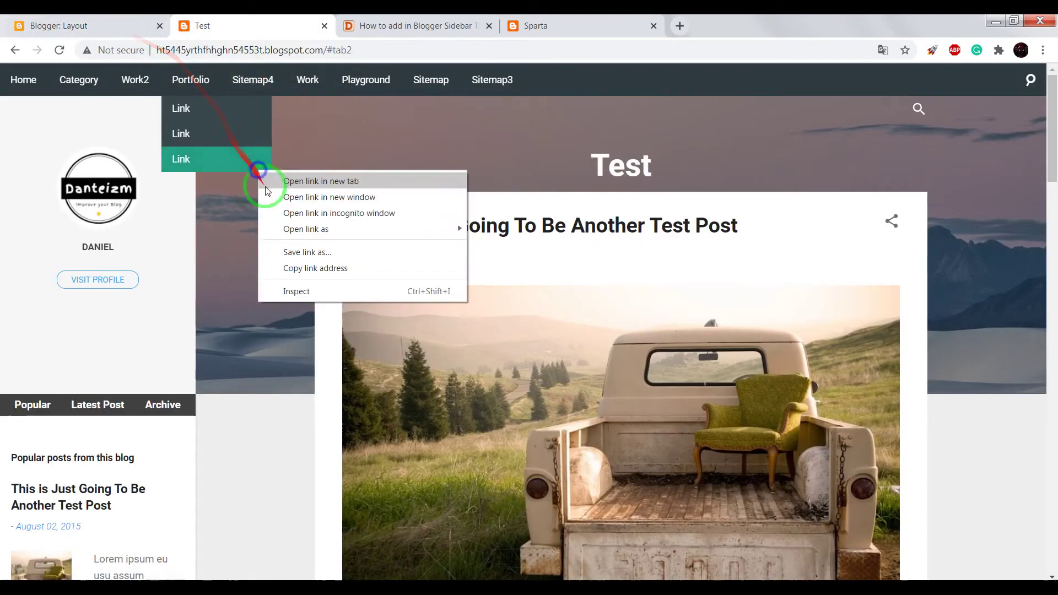
{"action": "right_click", "coordinate": [252, 211]}
{"action": "left_click", "coordinate": [272, 259]}
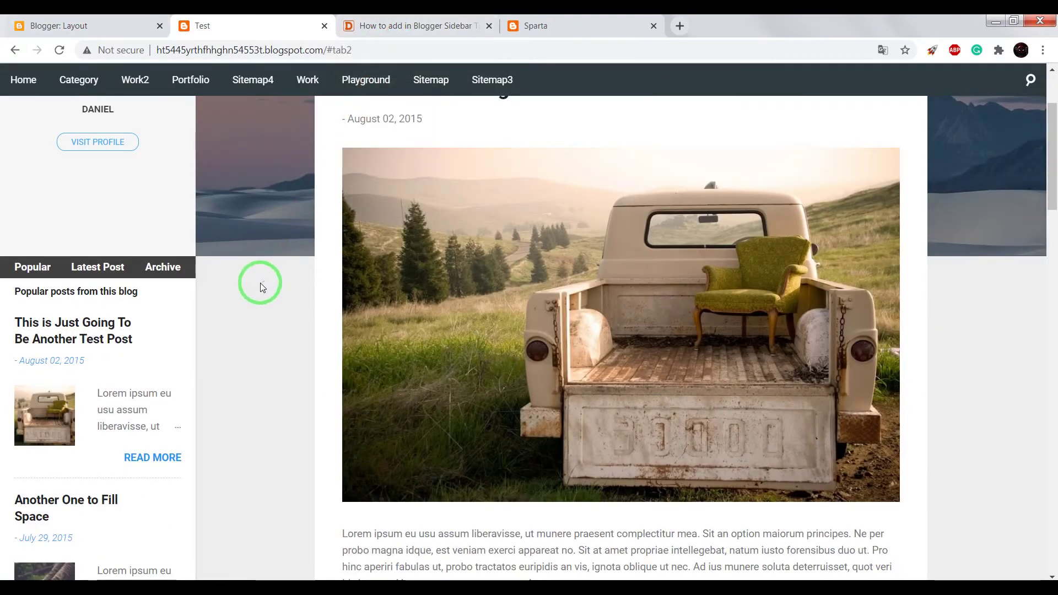
Copy the tutorial's jQuery script line and return to the Blogger Layout page
{"action": "left_click", "coordinate": [418, 25]}
{"action": "scroll", "coordinate": [287, 264], "scroll_direction": "down", "scroll_amount": 6}
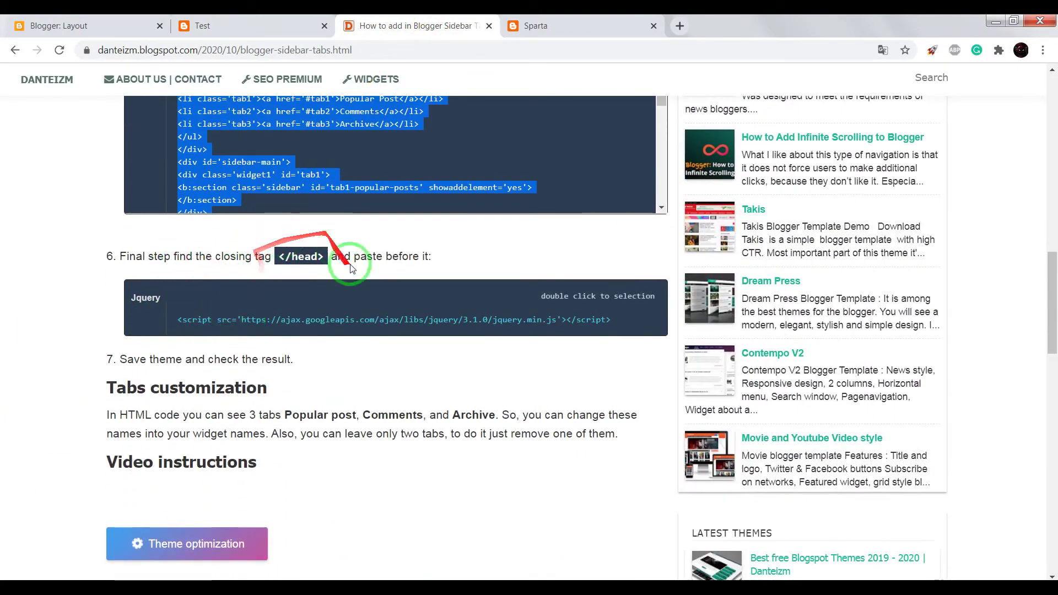
{"action": "double_click", "coordinate": [242, 321]}
{"action": "right_click", "coordinate": [252, 330]}
{"action": "left_click", "coordinate": [252, 332]}
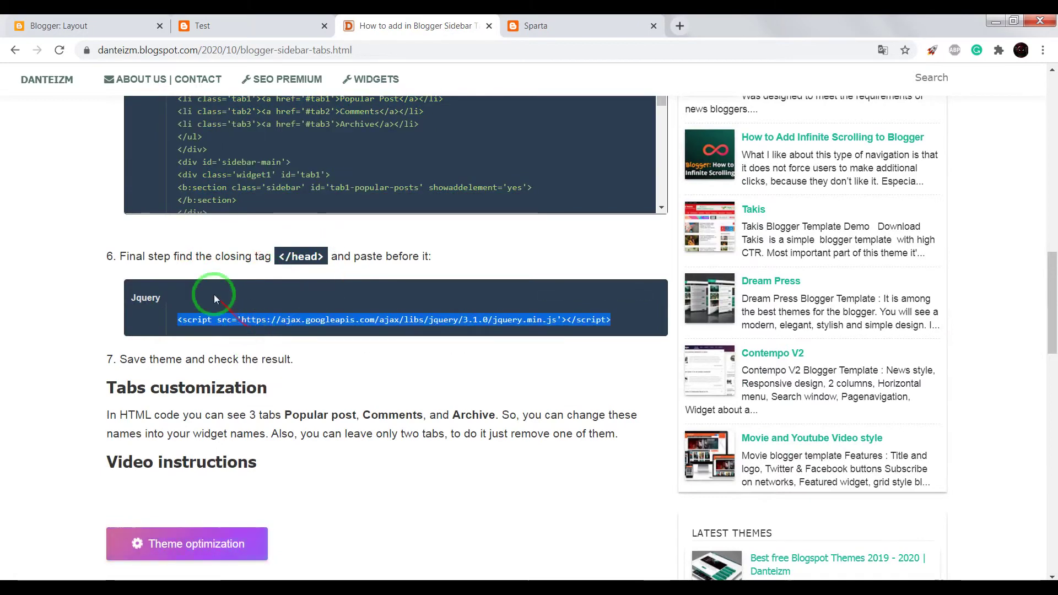
{"action": "left_click", "coordinate": [66, 25]}
{"action": "left_click", "coordinate": [56, 411]}
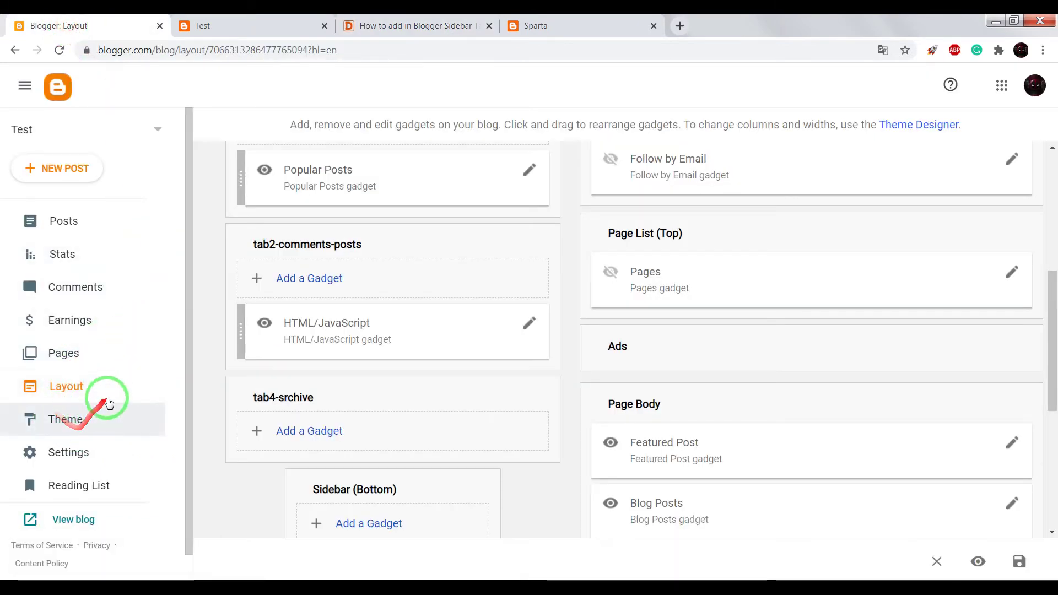
Open the theme's Edit HTML editor and find the closing </head> tag
{"action": "left_click", "coordinate": [78, 422]}
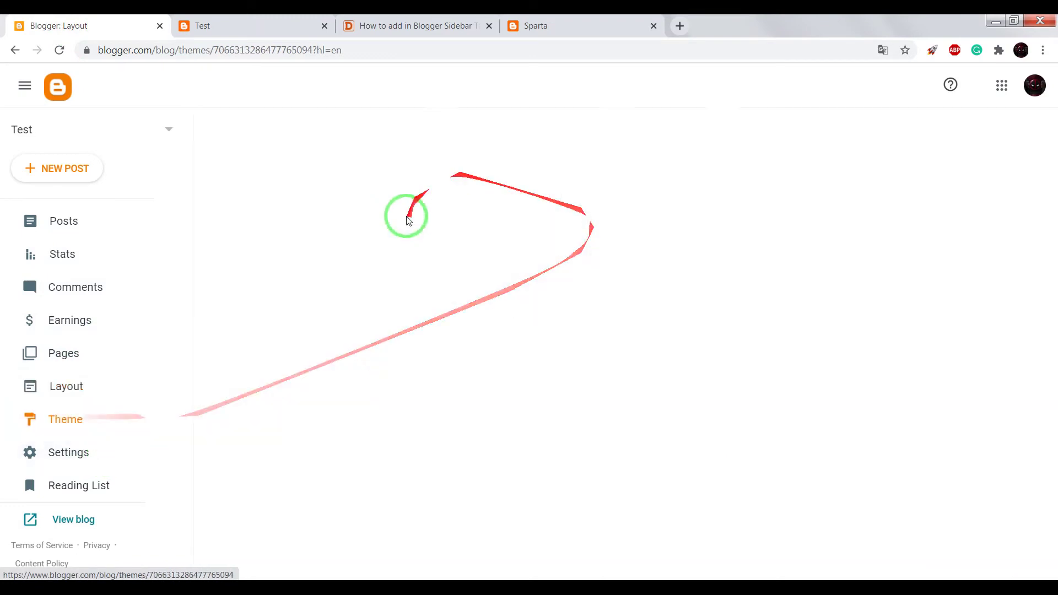
{"action": "left_click", "coordinate": [528, 217]}
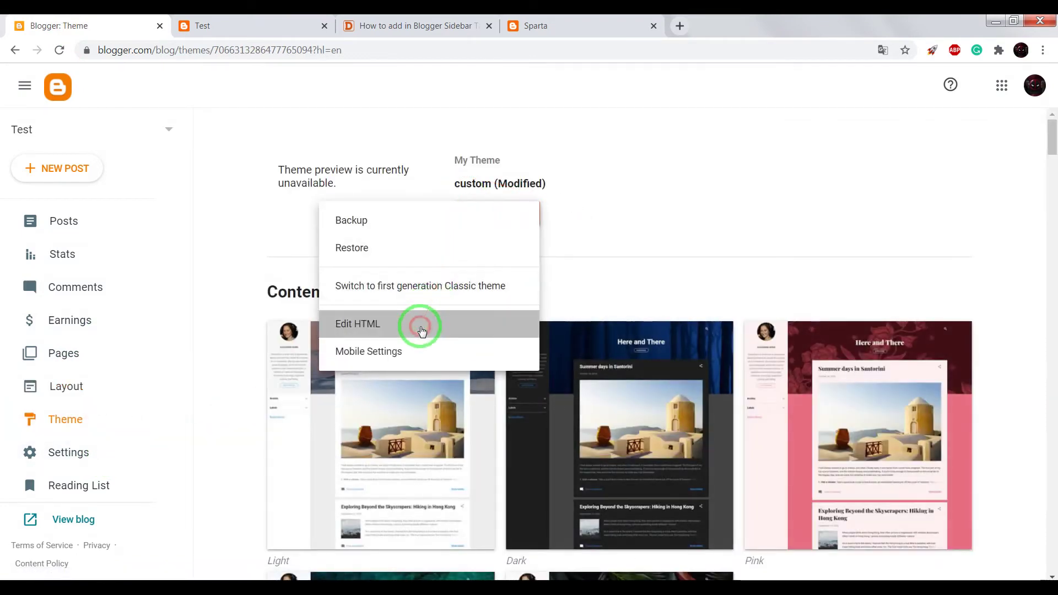
{"action": "left_click", "coordinate": [424, 327]}
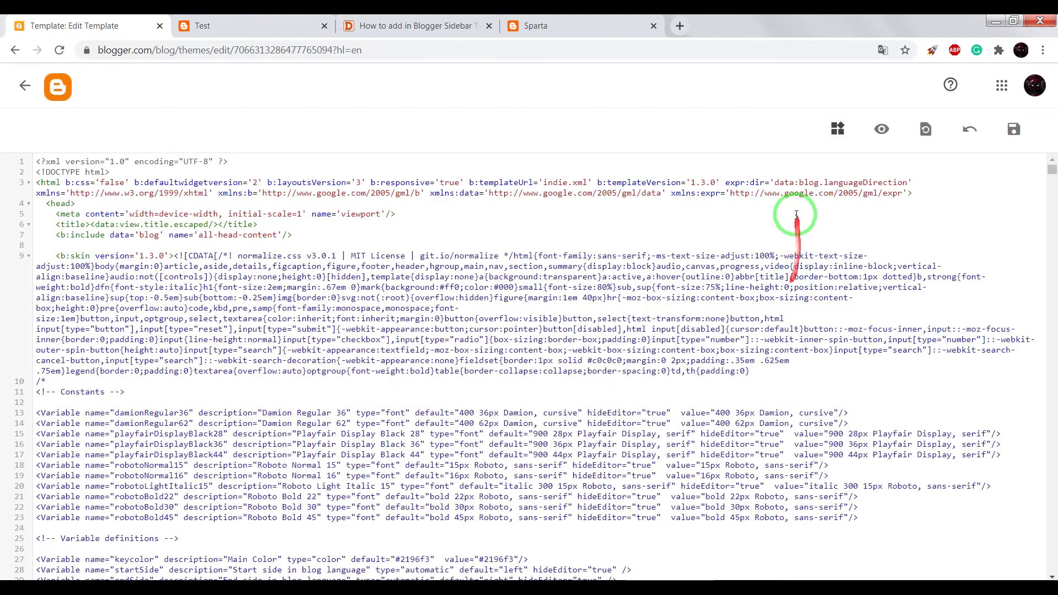
{"action": "left_click", "coordinate": [777, 218]}
{"action": "key", "text": "ctrl+f"}
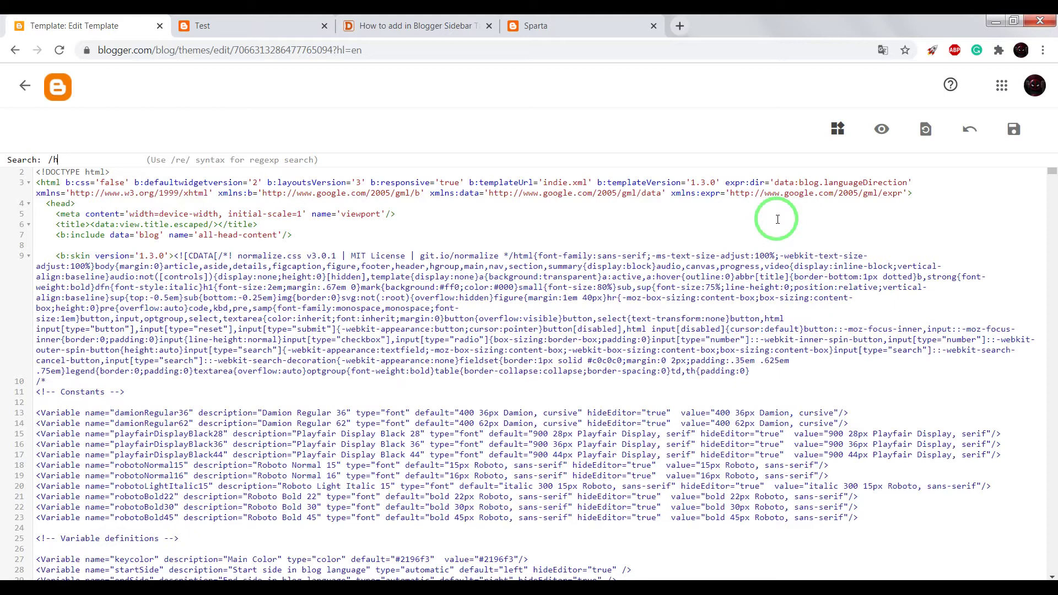
{"action": "key", "text": "Return"}
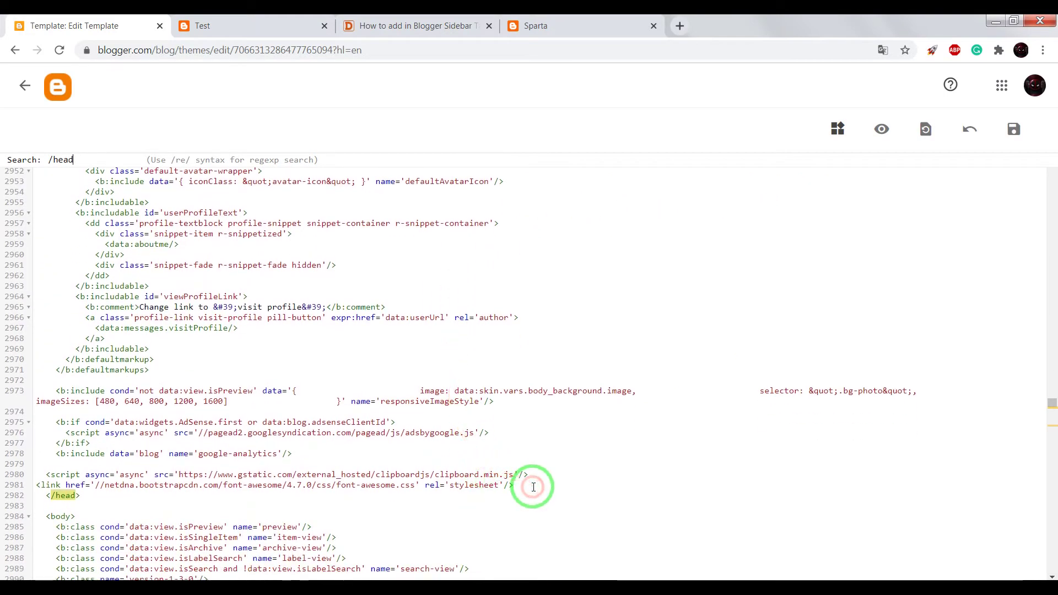
Paste the jQuery 3.1.0 script tag on a new line above </head> and save
{"action": "left_click", "coordinate": [532, 482]}
{"action": "key", "text": "Return"}
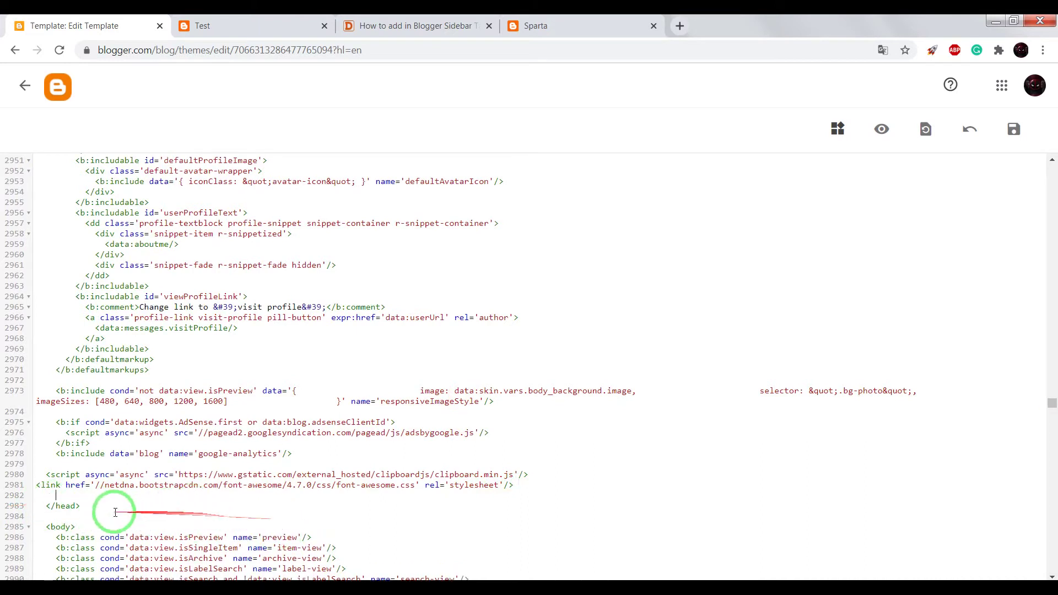
{"action": "right_click", "coordinate": [48, 495]}
{"action": "left_click", "coordinate": [115, 380]}
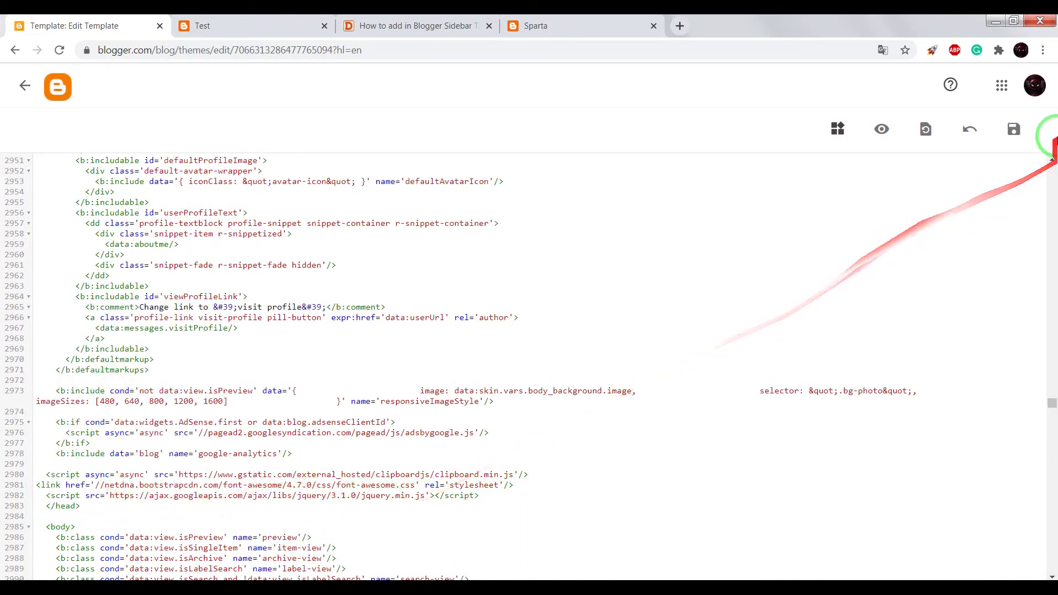
{"action": "left_click", "coordinate": [1020, 133]}
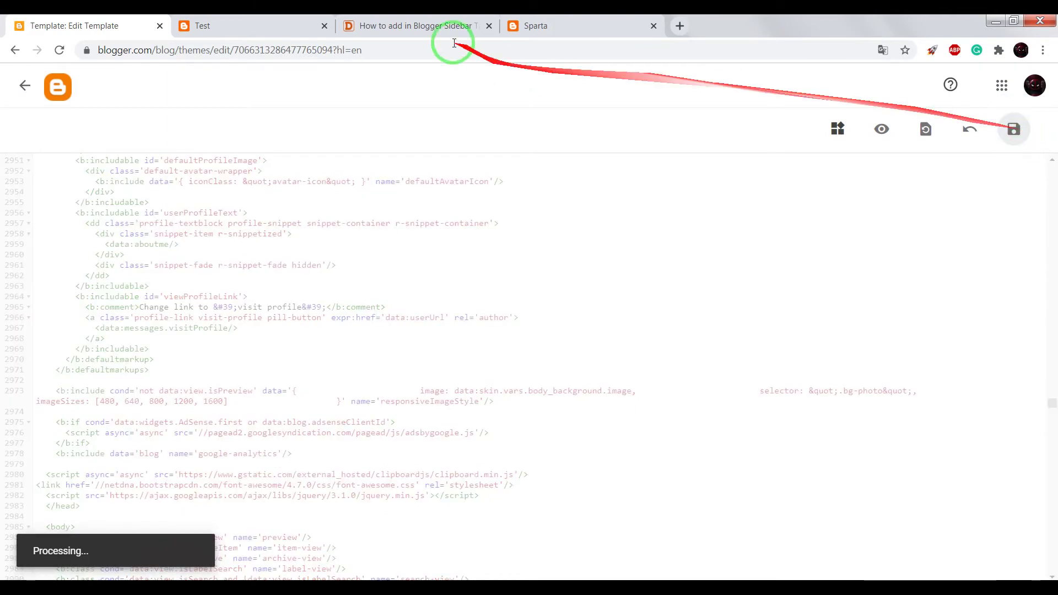
Reload the live blog page to load the updated theme
{"action": "left_click", "coordinate": [237, 19]}
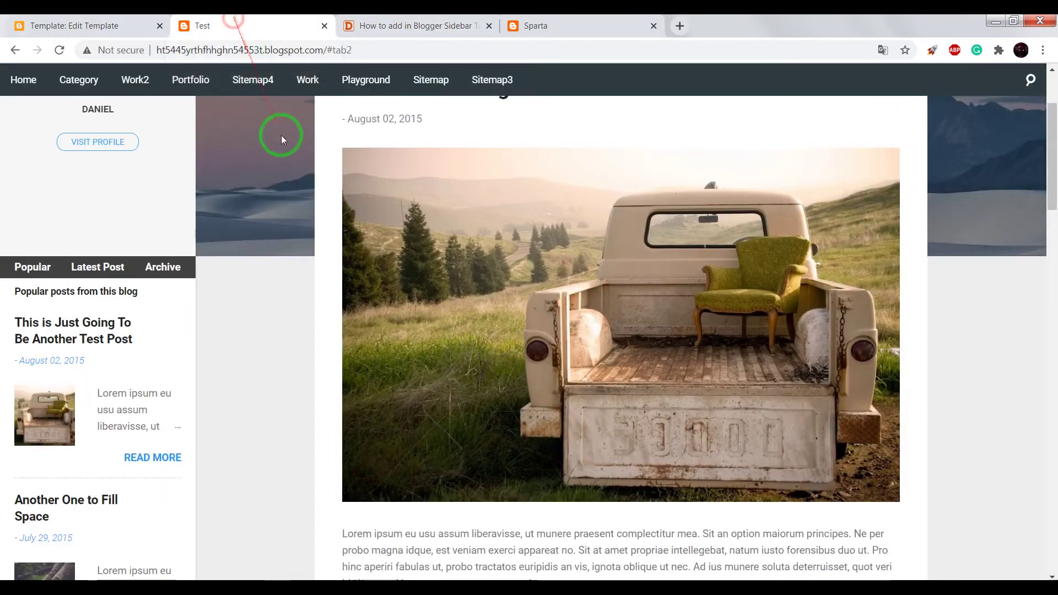
{"action": "right_click", "coordinate": [267, 219]}
{"action": "left_click", "coordinate": [276, 264]}
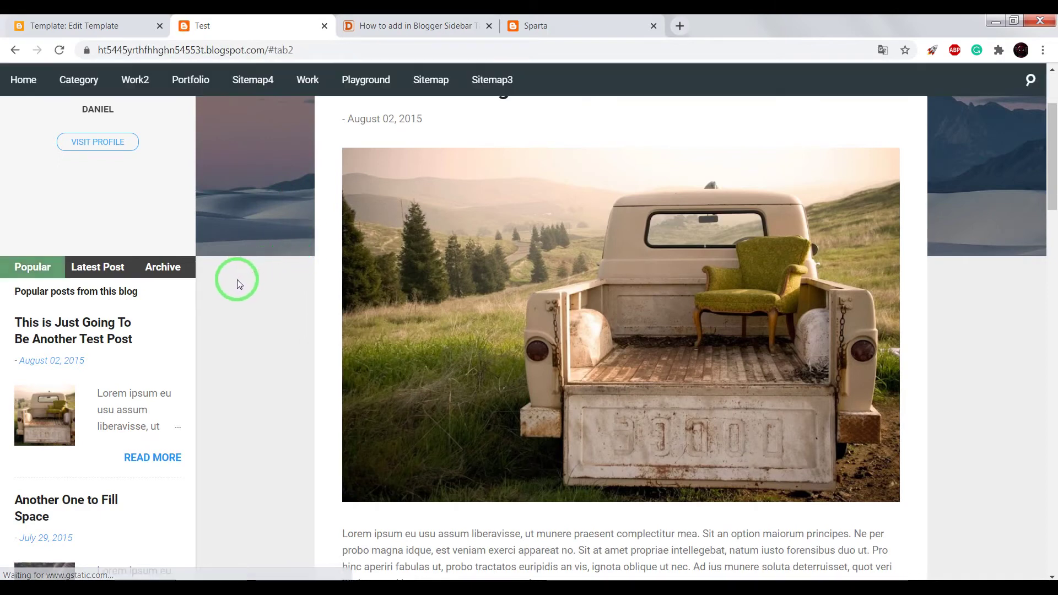
Cycle the sidebar through Latest Post, Archive and Popular tabs, then return to the template editor
{"action": "left_click", "coordinate": [116, 269]}
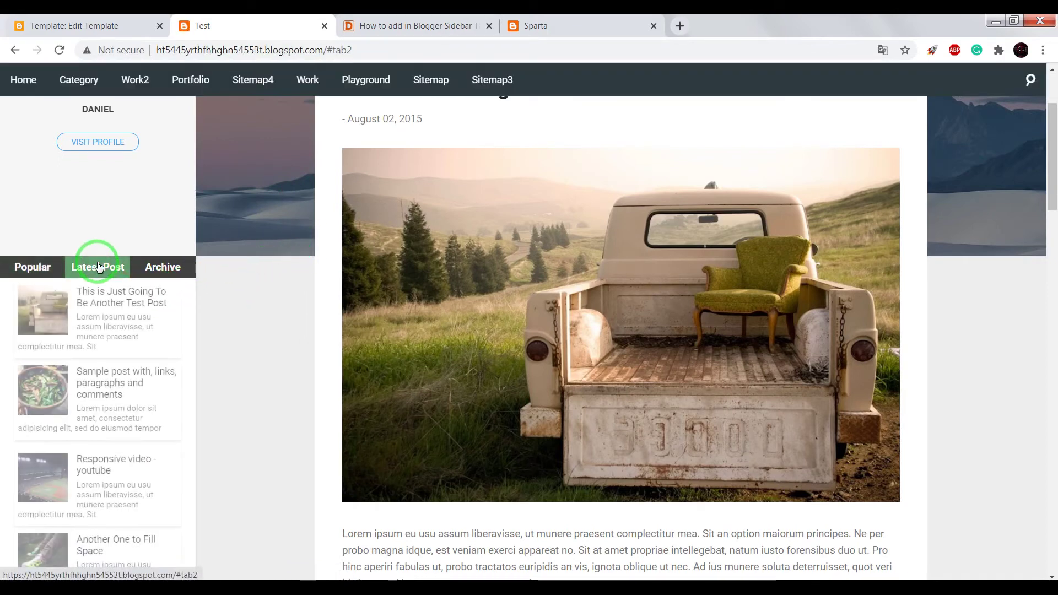
{"action": "left_click", "coordinate": [94, 267]}
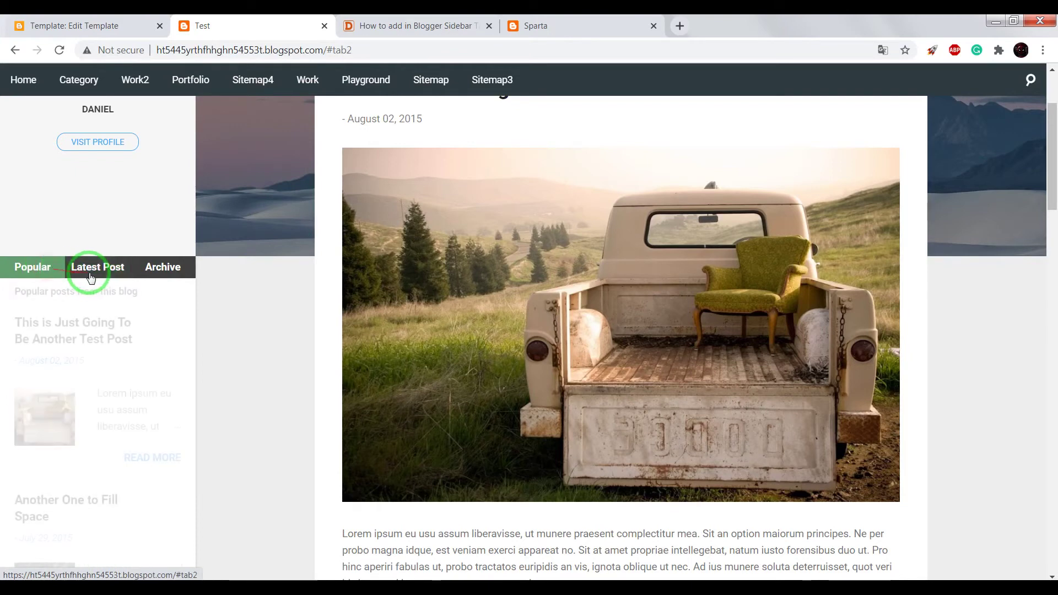
{"action": "left_click", "coordinate": [160, 268]}
{"action": "left_click", "coordinate": [102, 270]}
{"action": "left_click", "coordinate": [169, 271]}
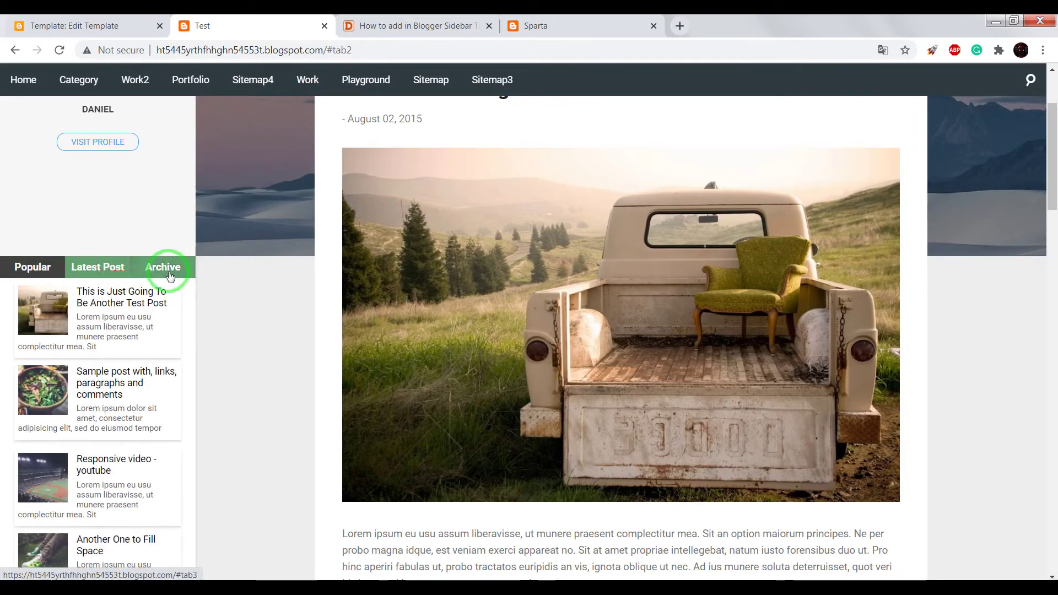
{"action": "left_click", "coordinate": [104, 265]}
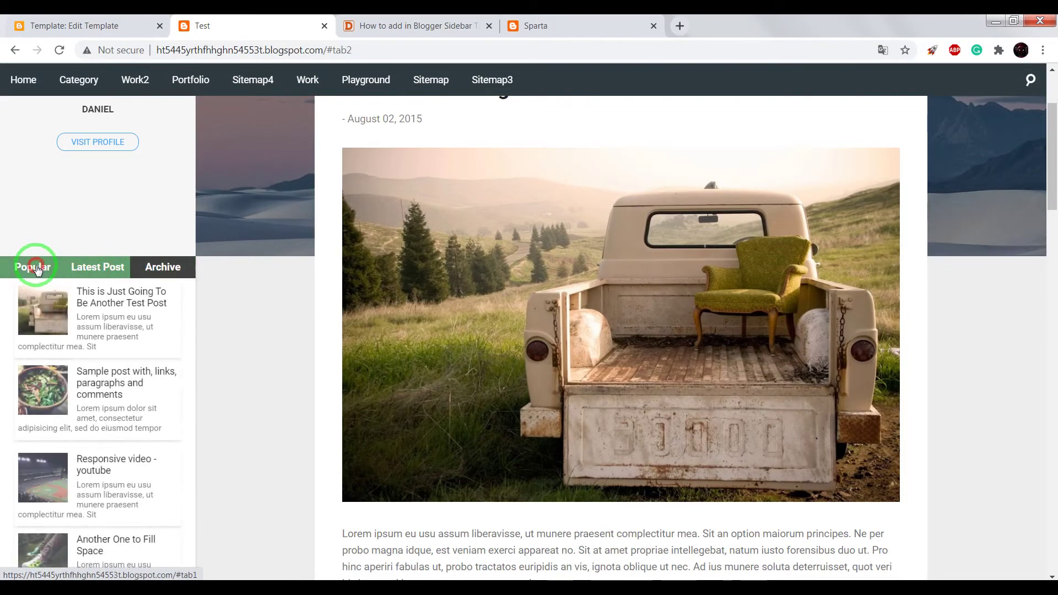
{"action": "left_click", "coordinate": [36, 266]}
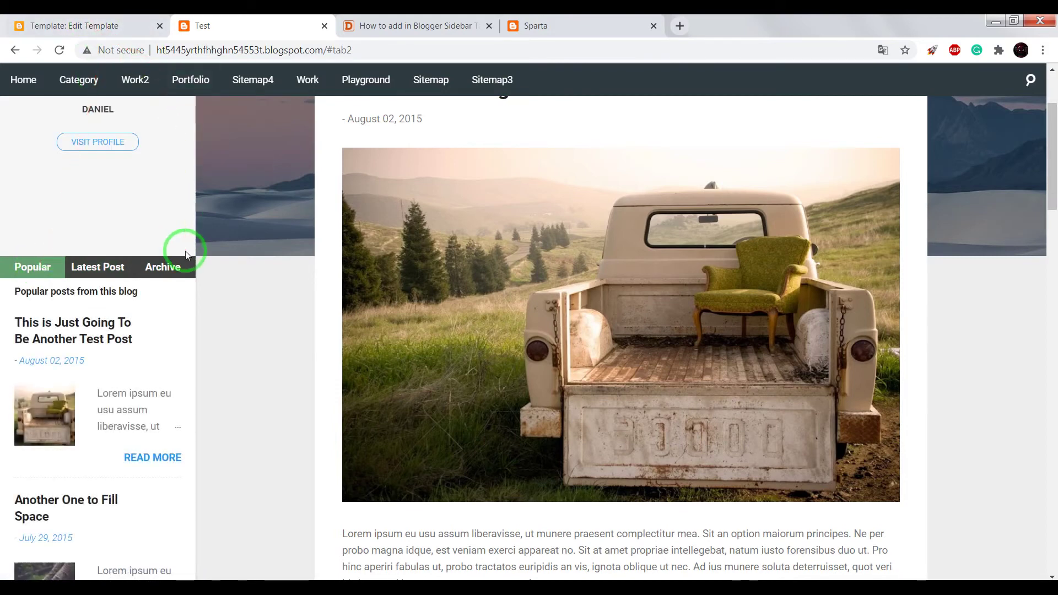
{"action": "left_click", "coordinate": [83, 25]}
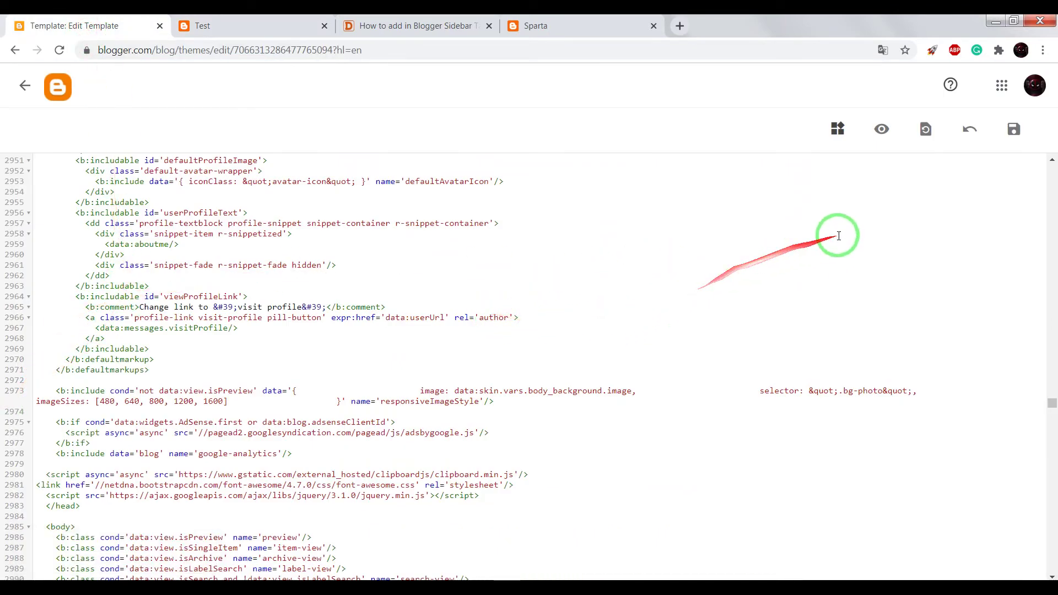
Search the theme code for 'latest post' to locate the sidebar tab list
{"action": "key", "text": "ctrl+f"}
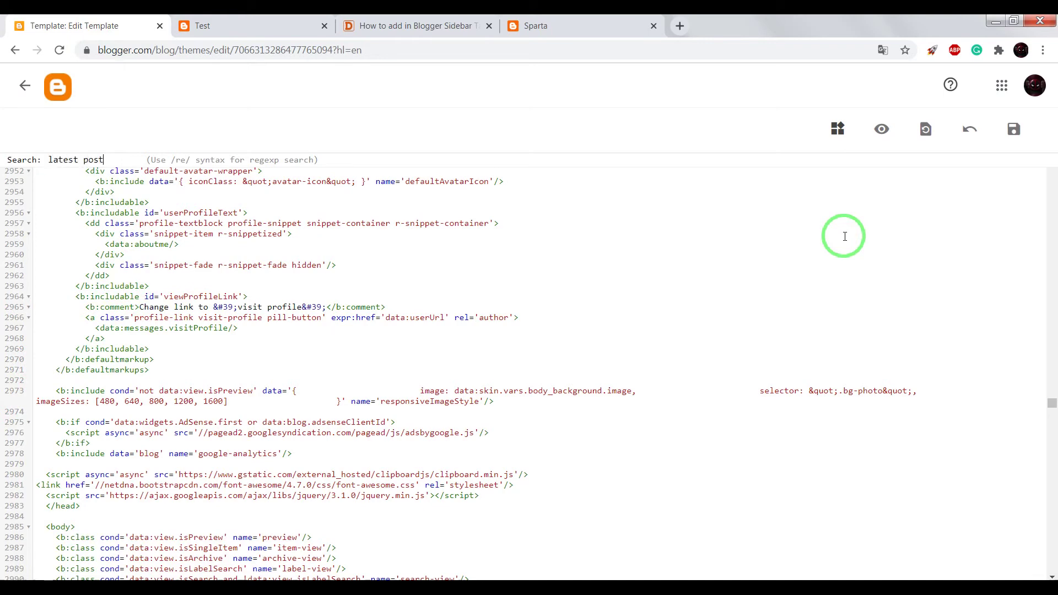
{"action": "key", "text": "Return"}
{"action": "scroll", "coordinate": [353, 380], "scroll_direction": "down", "scroll_amount": 2}
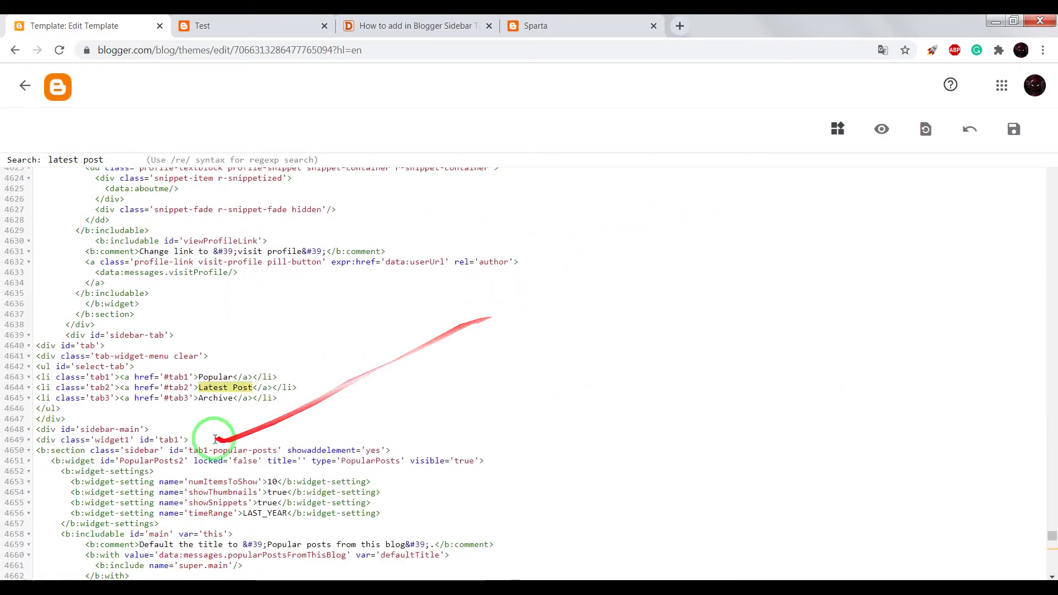
{"action": "scroll", "coordinate": [215, 439], "scroll_direction": "down", "scroll_amount": 1}
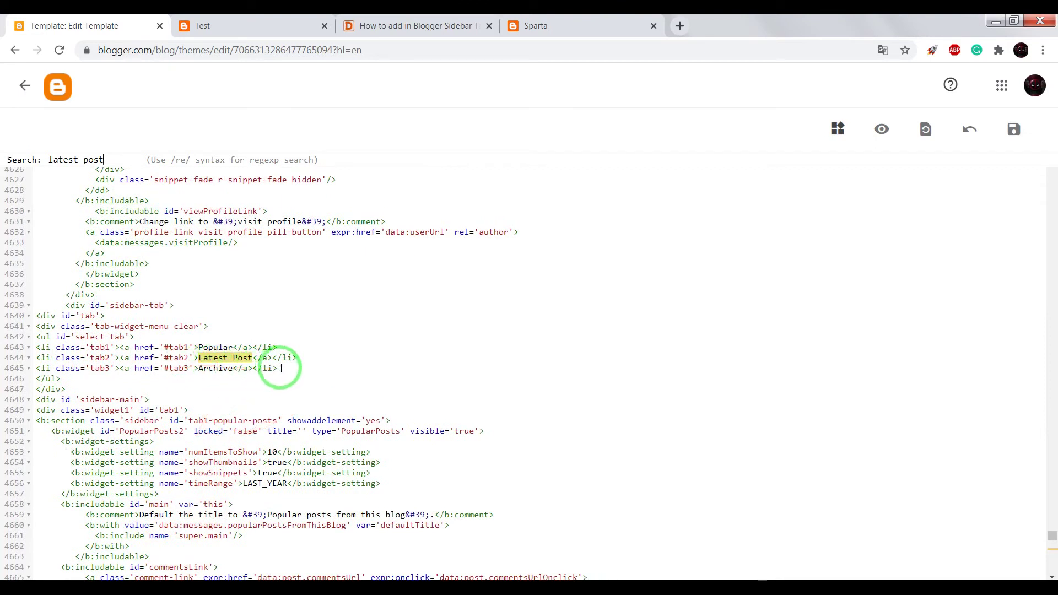
Delete the tab3 Archive line from the tab list and save the theme
{"action": "left_click_drag", "start_coordinate": [277, 368], "coordinate": [35, 368]}
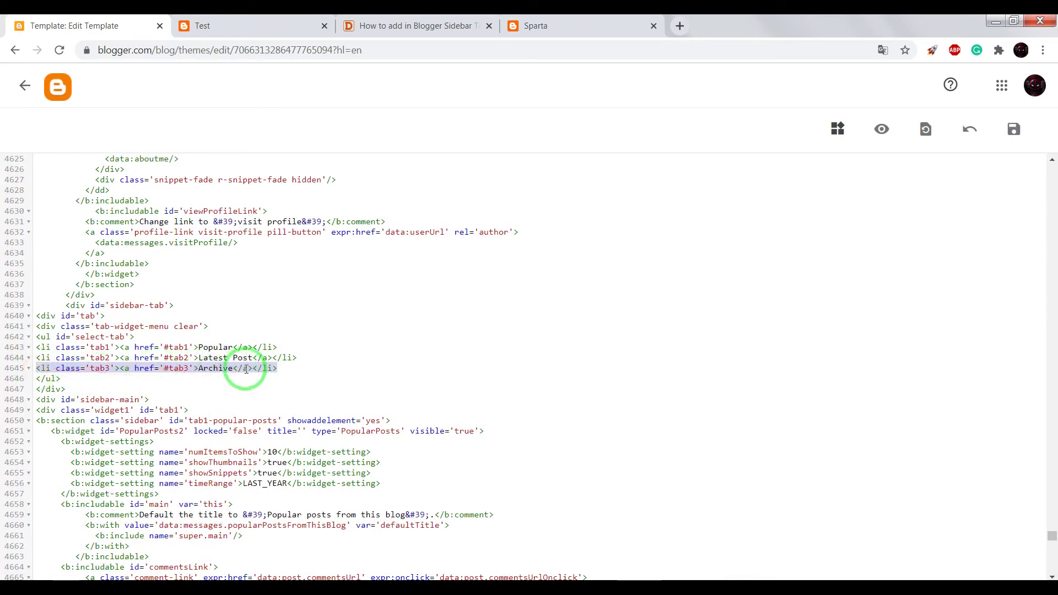
{"action": "key", "text": "BackSpace"}
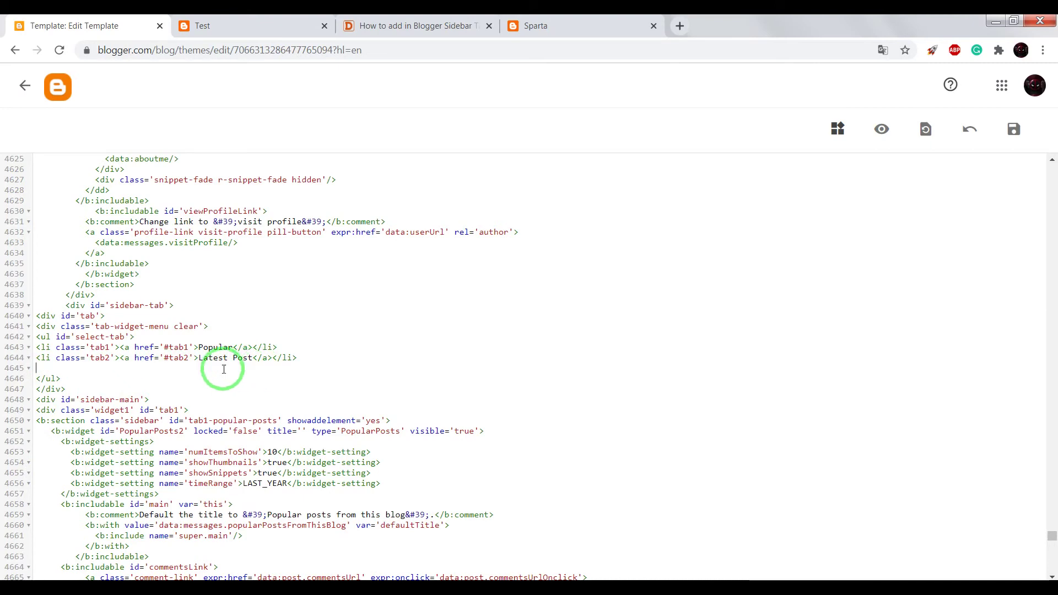
{"action": "key", "text": "BackSpace"}
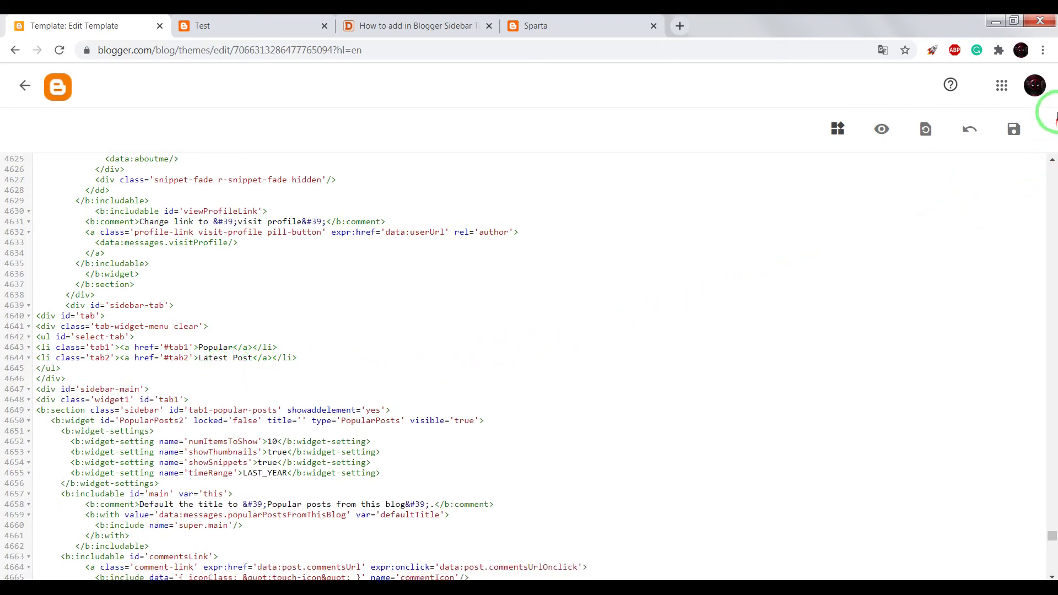
{"action": "left_click", "coordinate": [1013, 129]}
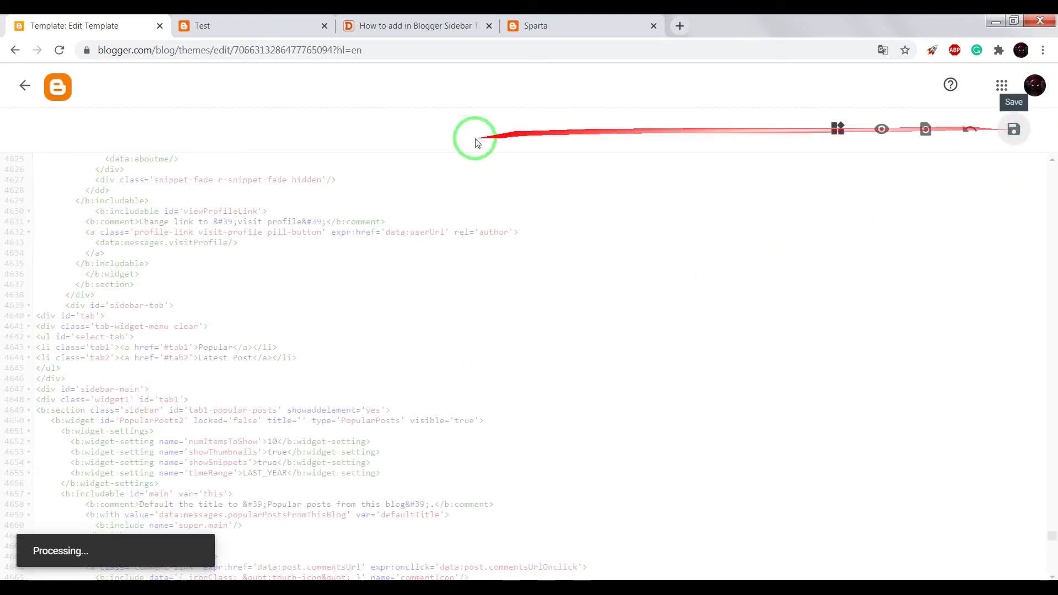
Reload the live blog to confirm only Popular and Latest Post tabs remain, then return to the template editor
{"action": "left_click", "coordinate": [243, 26]}
{"action": "right_click", "coordinate": [269, 172]}
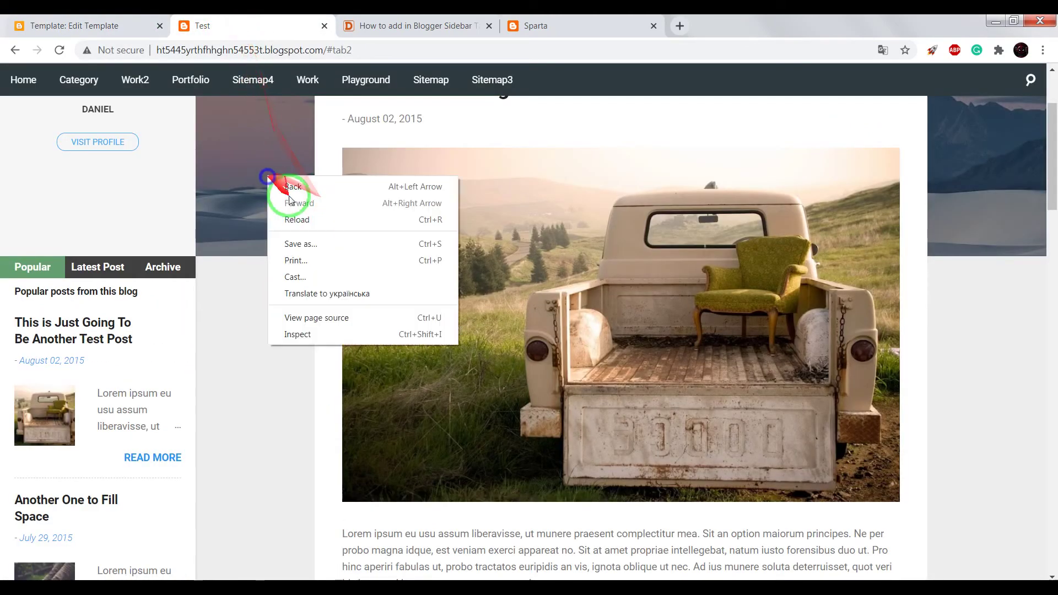
{"action": "left_click", "coordinate": [292, 218]}
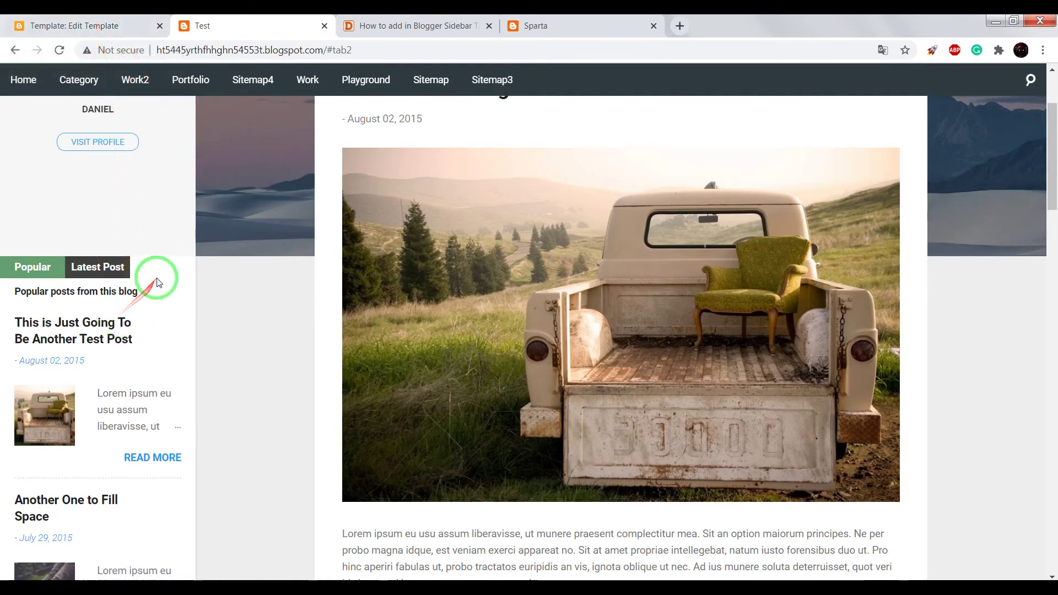
{"action": "left_click", "coordinate": [132, 25]}
Search the theme code for 'skin' to reach the #select-tab li CSS rule
{"action": "left_click", "coordinate": [625, 297]}
{"action": "key", "text": "ctrl+f"}
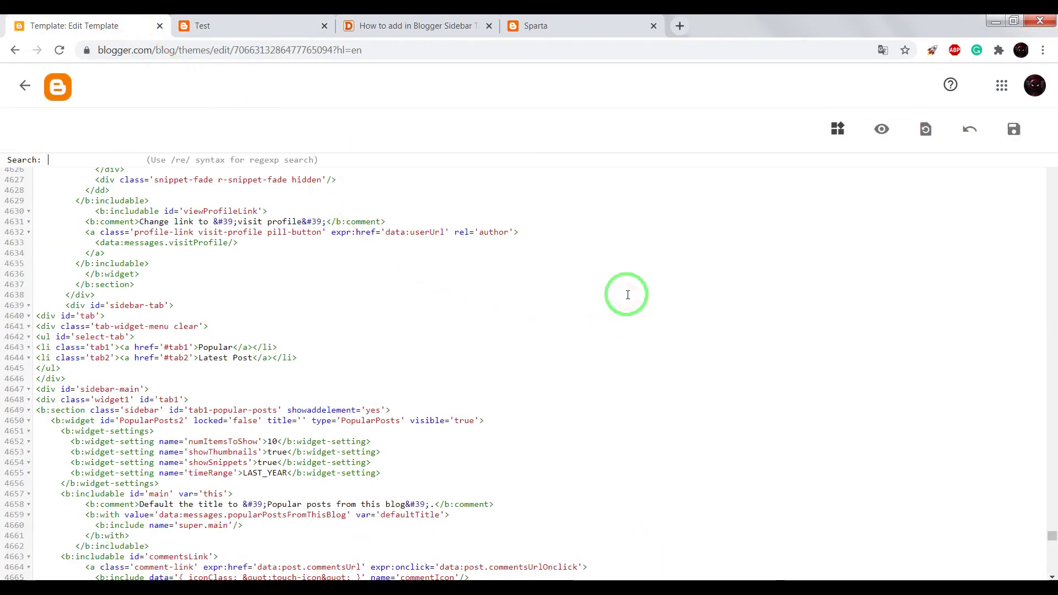
{"action": "key", "text": "Return"}
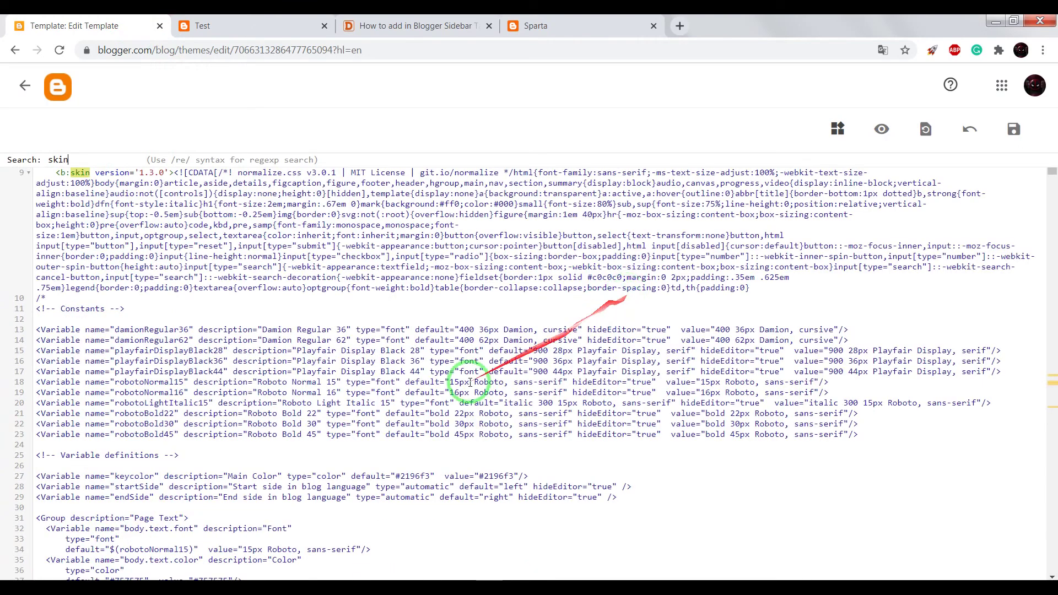
{"action": "key", "text": "Return"}
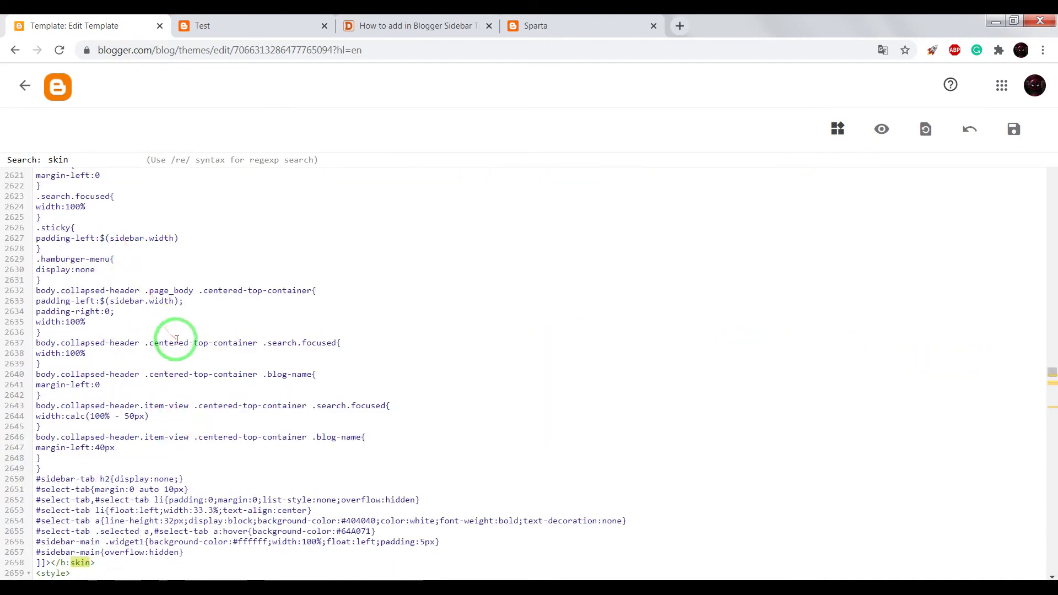
{"action": "scroll", "coordinate": [176, 358], "scroll_direction": "down", "scroll_amount": 2}
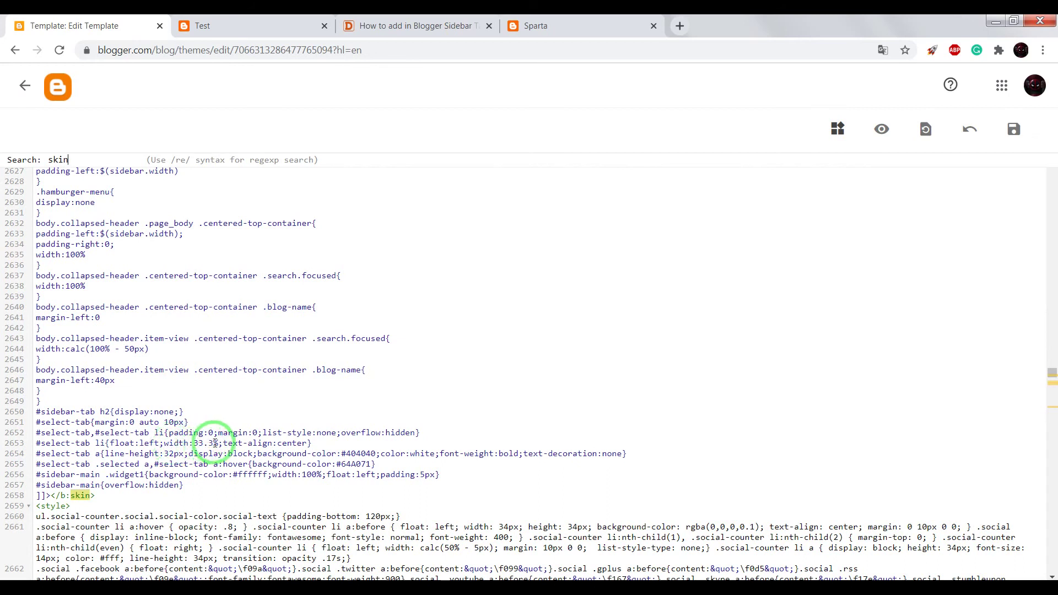
Change the #select-tab li width from 33.3% to 50% and save the theme
{"action": "left_click", "coordinate": [214, 443]}
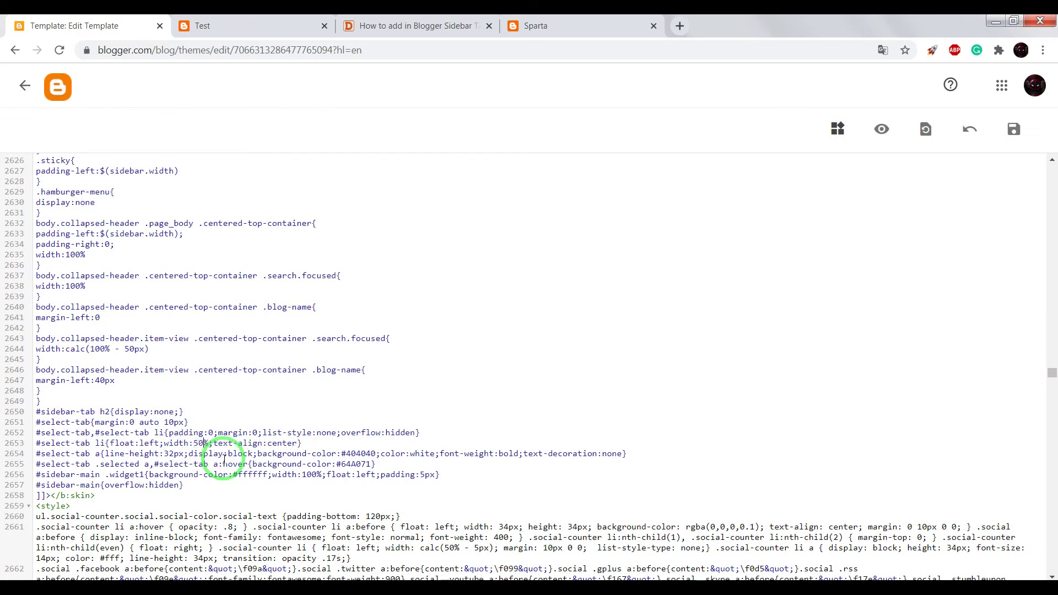
{"action": "type", "text": "%"}
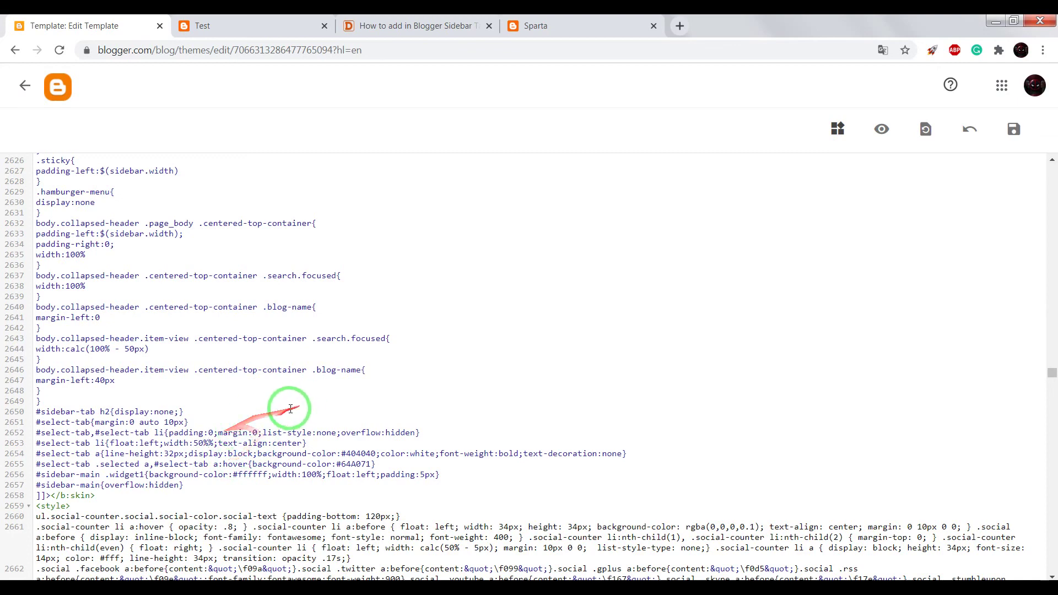
{"action": "key", "text": "BackSpace"}
{"action": "left_click", "coordinate": [1014, 129]}
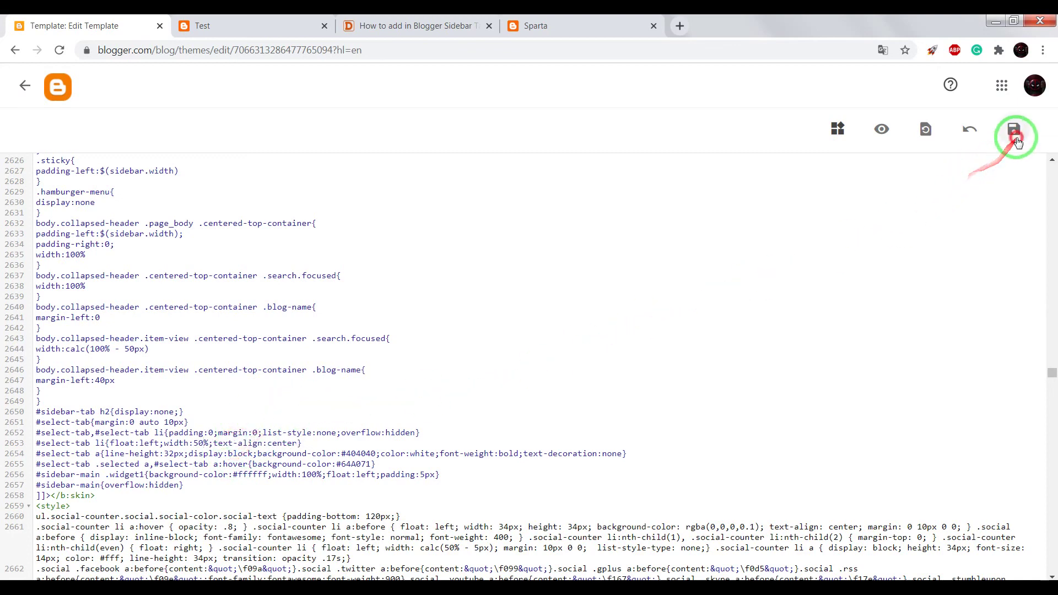
Reload the blog and switch between the half-width Latest Post and Popular tabs to test them
{"action": "left_click", "coordinate": [270, 22]}
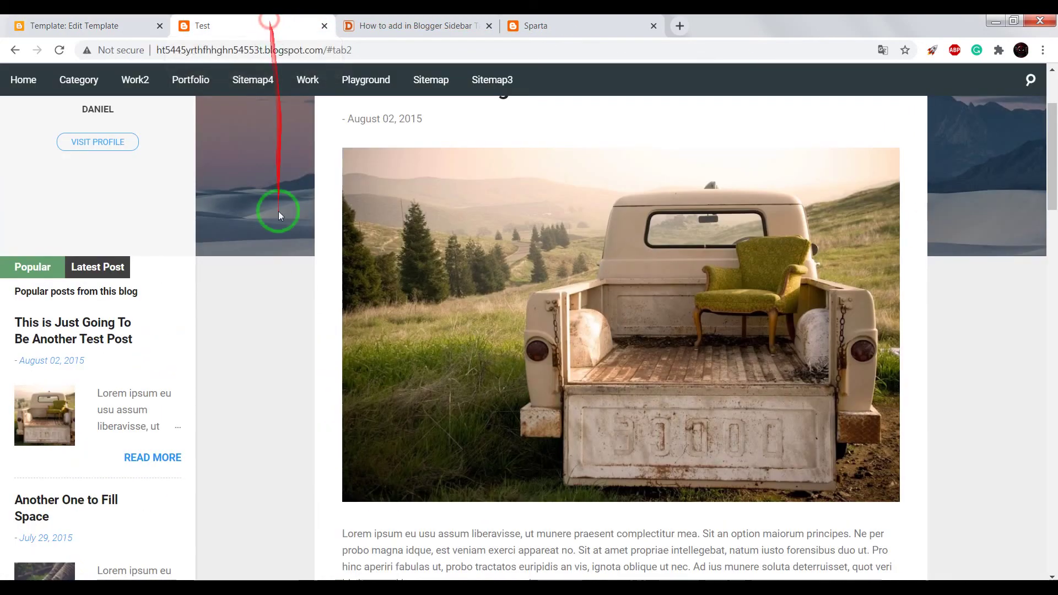
{"action": "right_click", "coordinate": [268, 272]}
{"action": "left_click", "coordinate": [292, 315]}
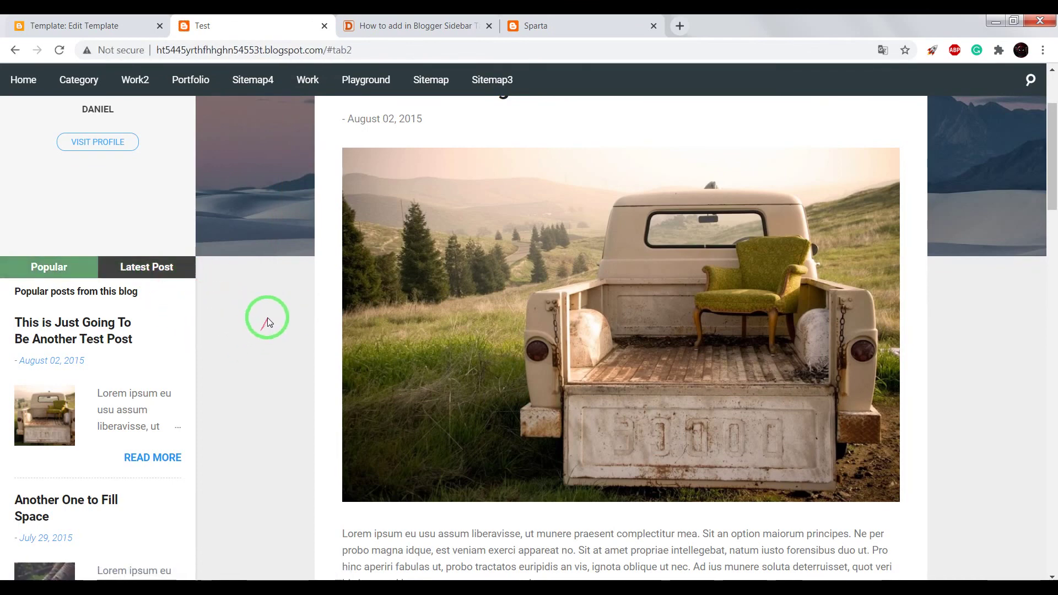
{"action": "left_click", "coordinate": [140, 265]}
{"action": "left_click", "coordinate": [59, 269]}
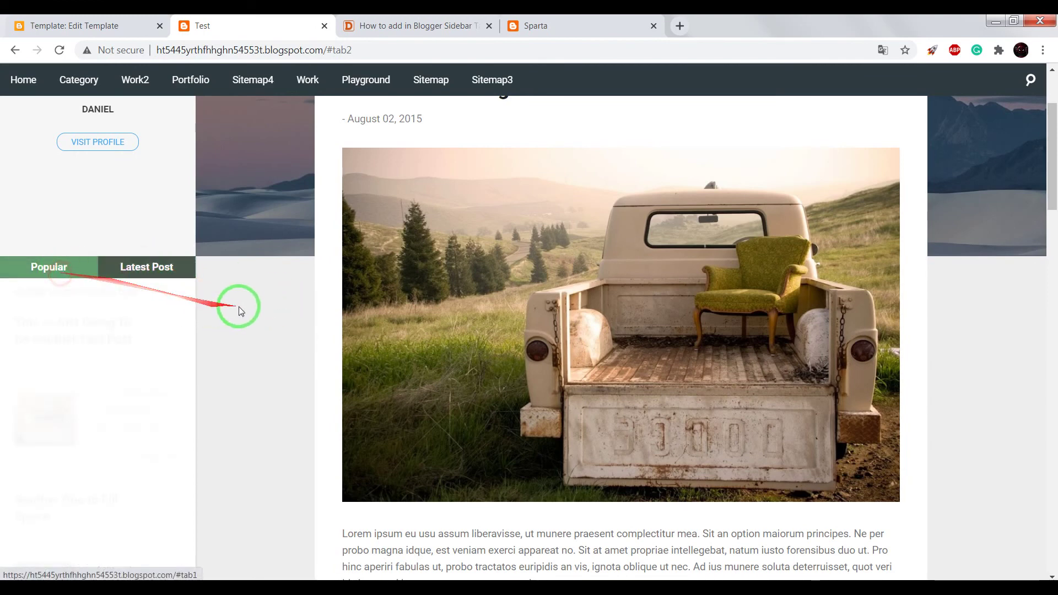